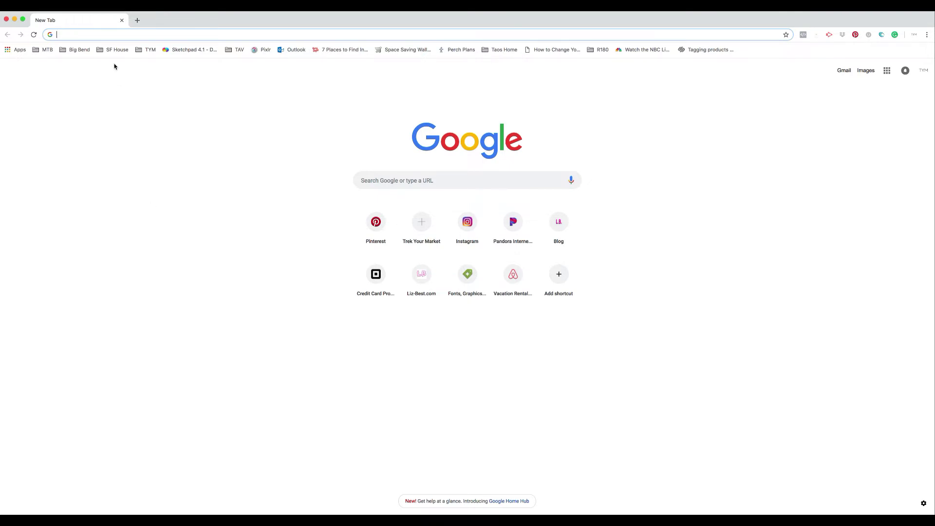
pyautogui.click(100, 34)
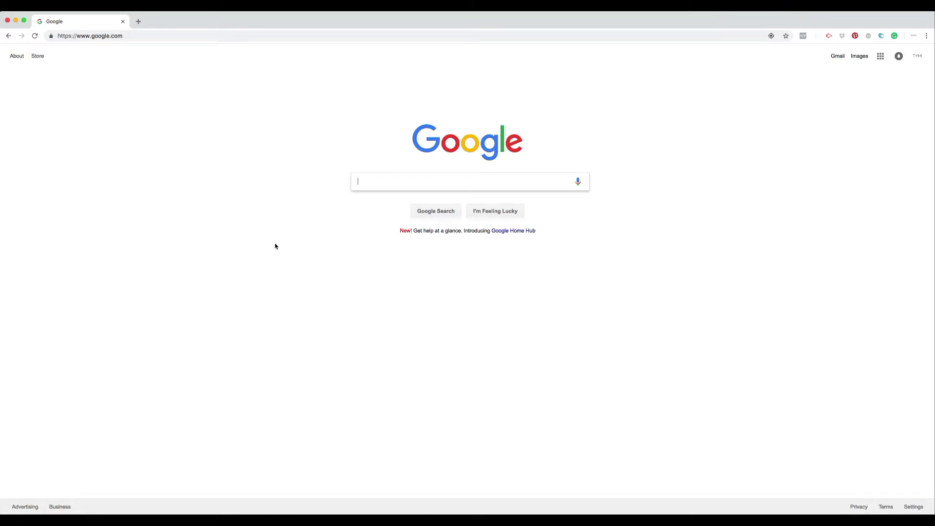
# - Open tavllc.com from the 'tav' suggestion and scroll through its Stage 1–3 homepage sections
pyautogui.click(130, 34)
pyautogui.write('tavllc.com')
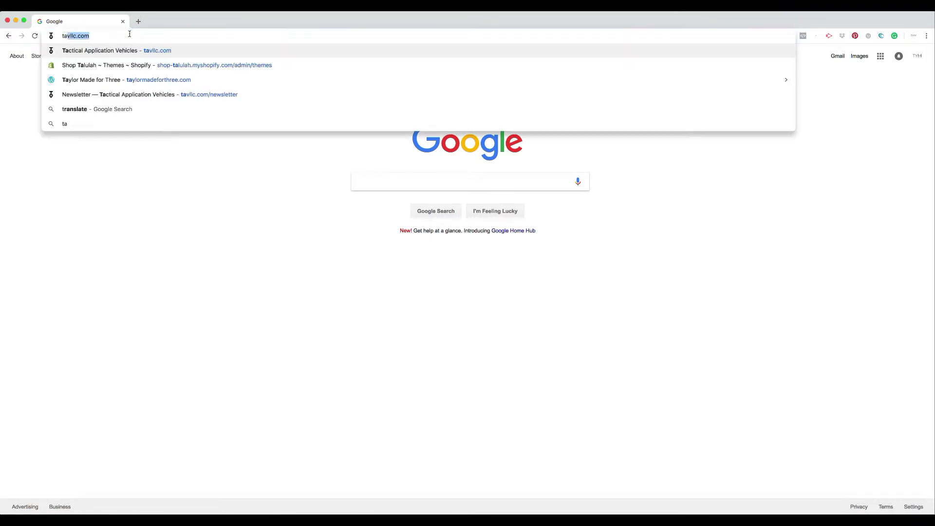
pyautogui.press('Return')
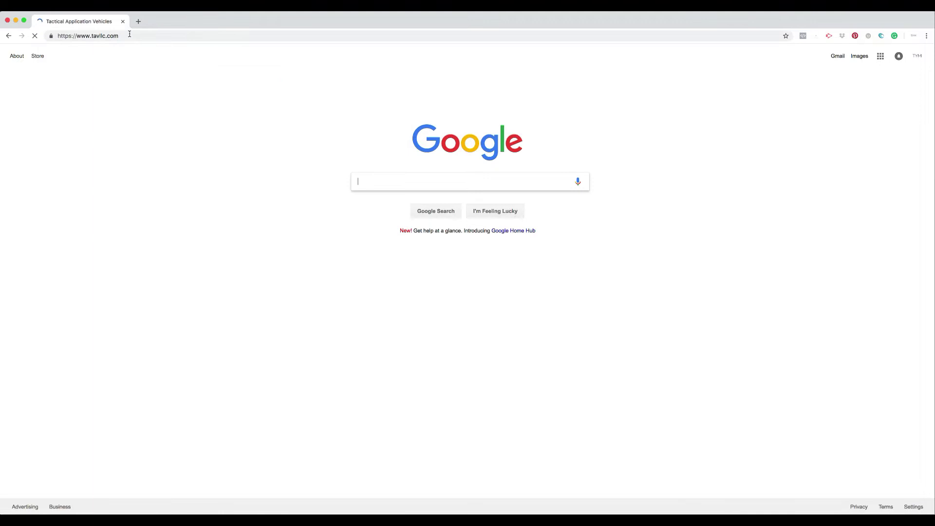
pyautogui.scroll(-2, 130, 96)
pyautogui.scroll(-8, 129, 96)
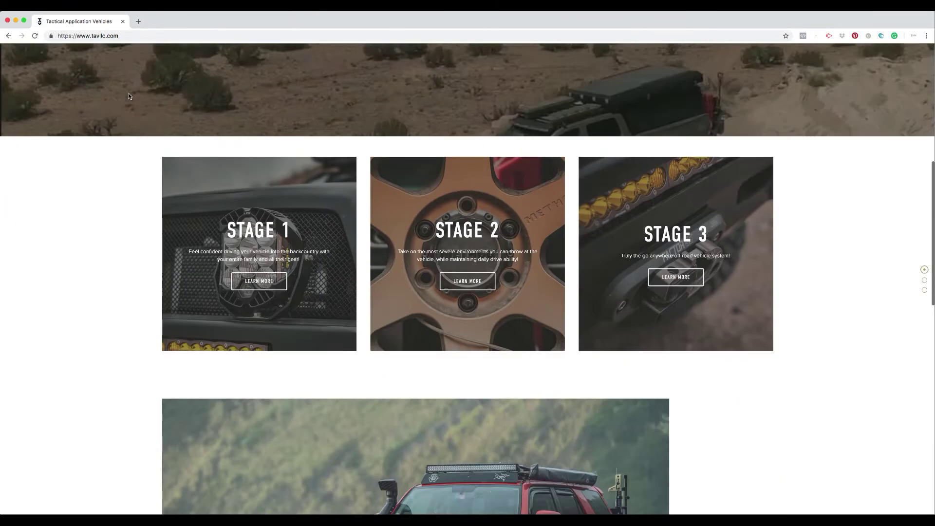
pyautogui.scroll(-4, 130, 96)
pyautogui.scroll(-1, 130, 96)
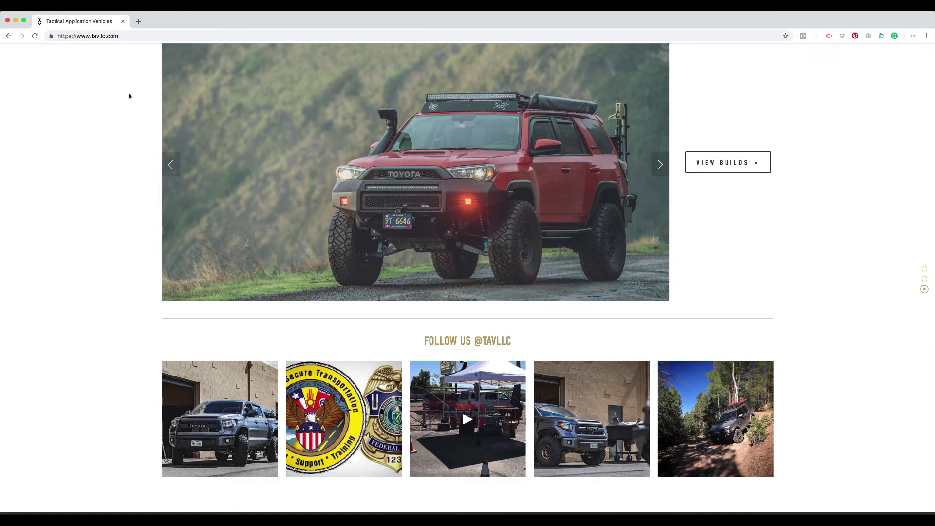
pyautogui.scroll(10, 130, 96)
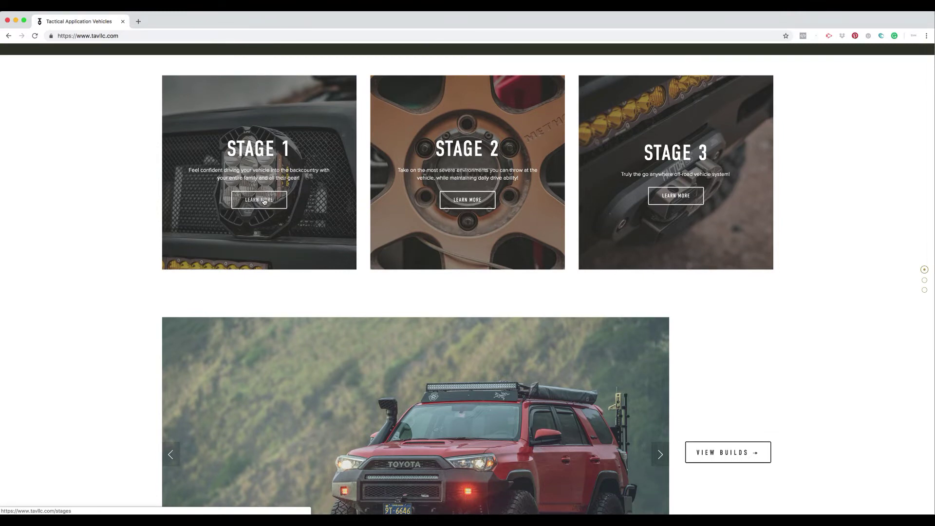
# - Open the Stage 1 page and expand the Tundra, 4Runner, Tacoma and Land Cruiser spec lists
pyautogui.click(263, 201)
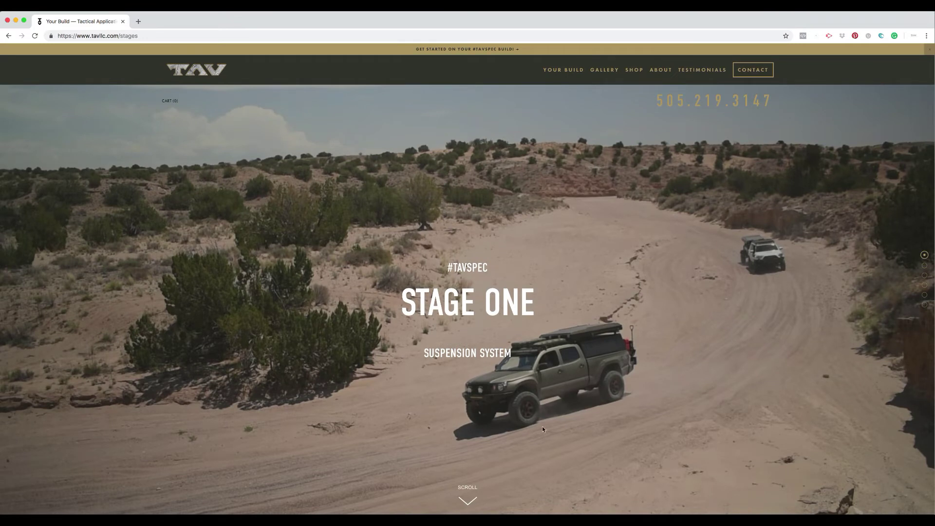
pyautogui.scroll(-5, 578, 379)
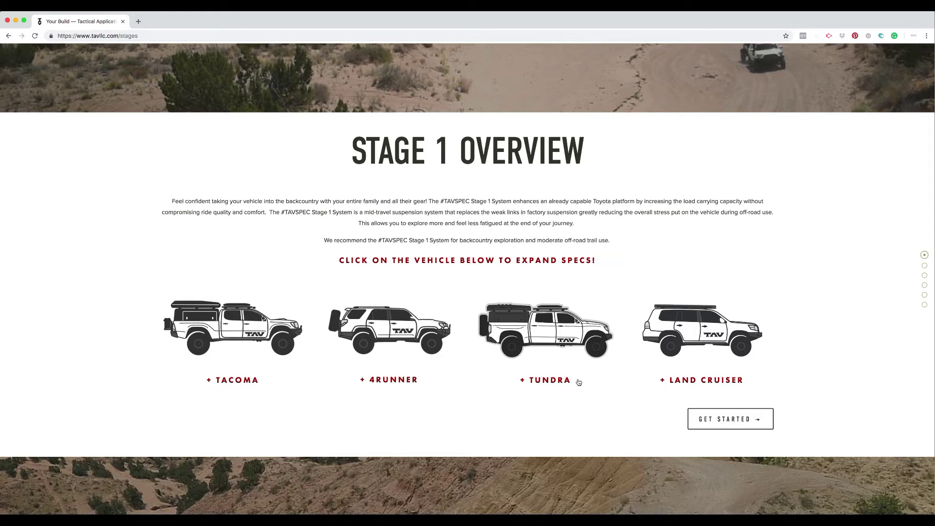
pyautogui.click(529, 333)
pyautogui.scroll(-5, 529, 333)
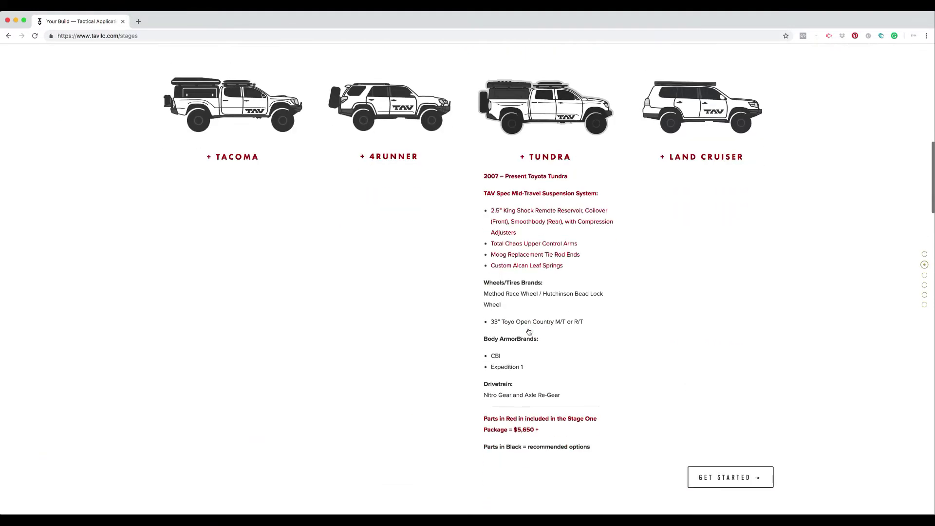
pyautogui.scroll(3, 529, 331)
pyautogui.click(552, 220)
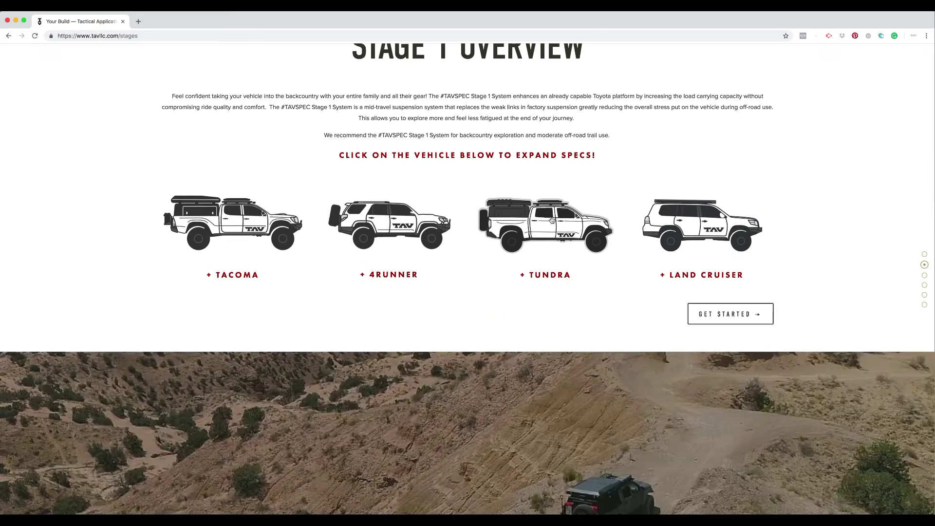
pyautogui.click(552, 220)
pyautogui.click(403, 234)
pyautogui.click(225, 227)
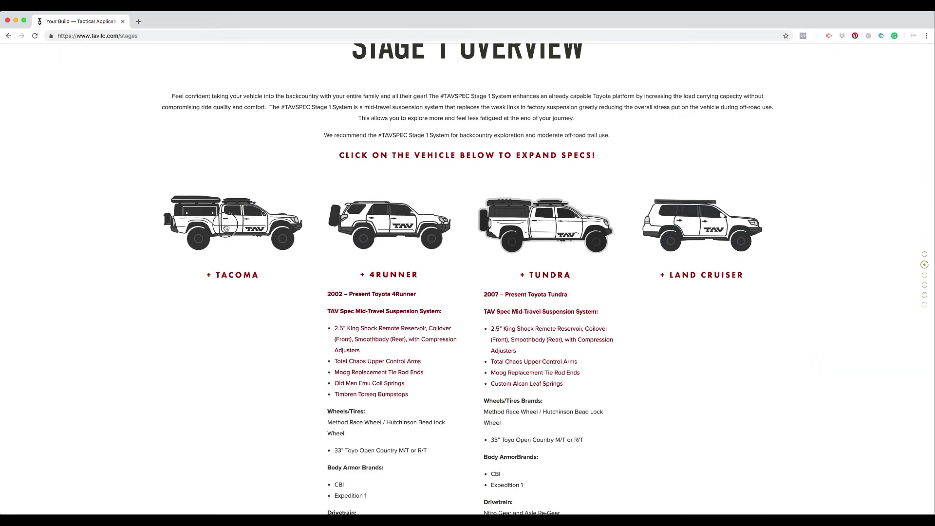
pyautogui.click(727, 235)
pyautogui.scroll(-15, 721, 235)
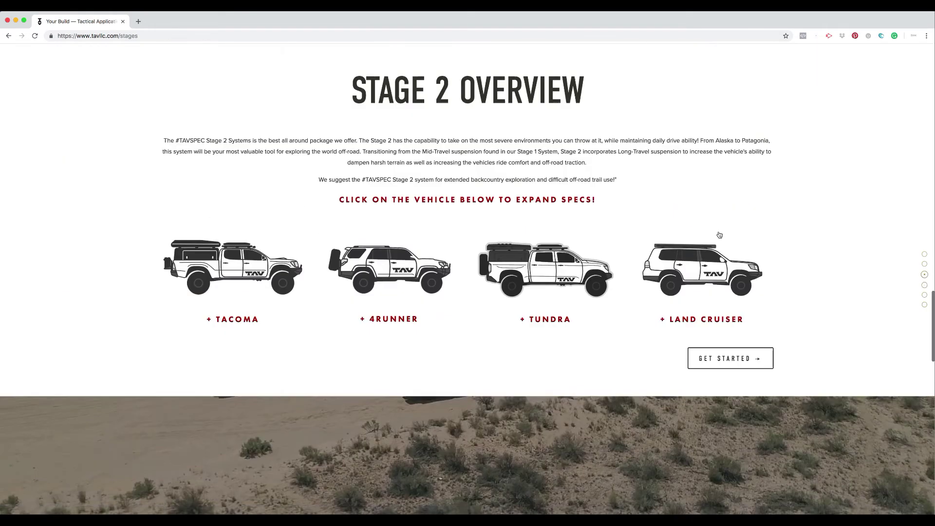
# - Expand the Stage 2 Tacoma, 4Runner and Tundra spec lists
pyautogui.click(233, 268)
pyautogui.click(390, 269)
pyautogui.click(546, 270)
pyautogui.scroll(-20, 572, 303)
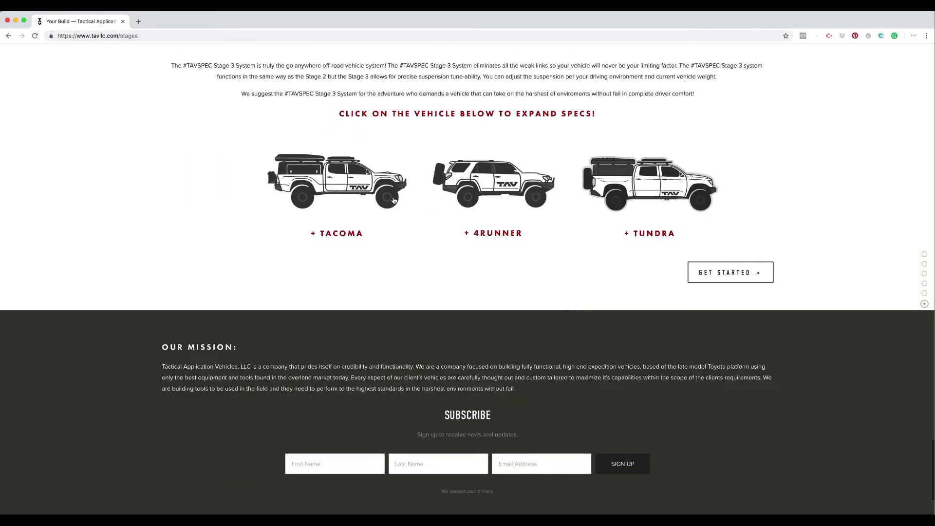
# - Expand and collapse the Stage 3 Tacoma, 4Runner and Tundra specs, leaving 4Runner expanded
pyautogui.click(393, 200)
pyautogui.click(512, 187)
pyautogui.click(682, 183)
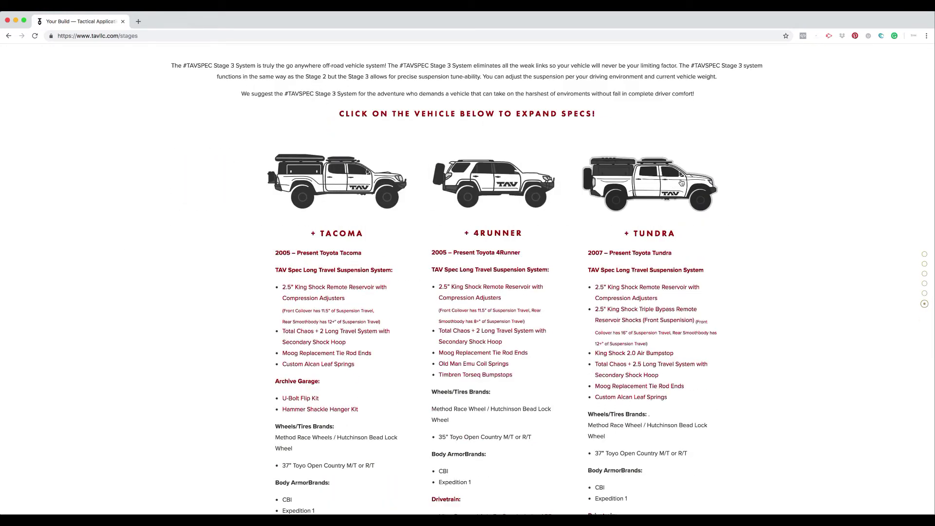
pyautogui.scroll(-3, 681, 183)
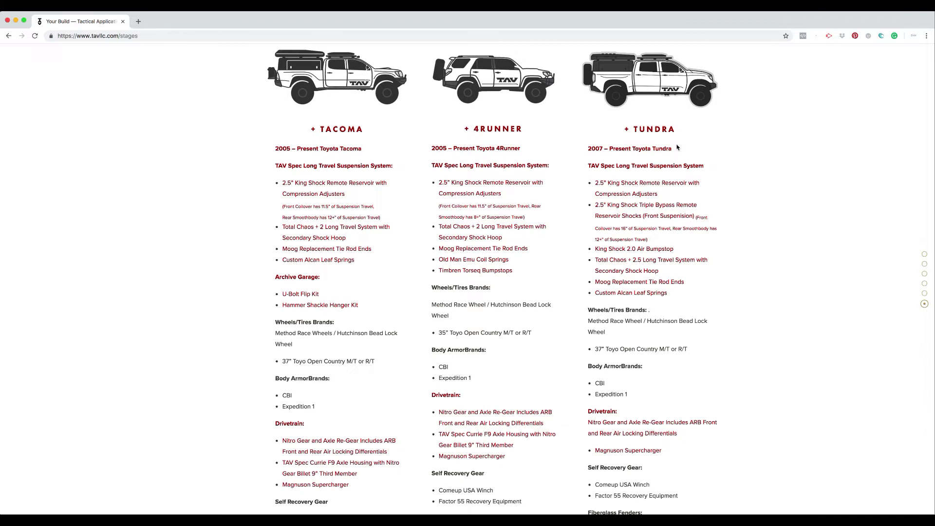
pyautogui.click(648, 91)
pyautogui.click(493, 81)
pyautogui.click(332, 84)
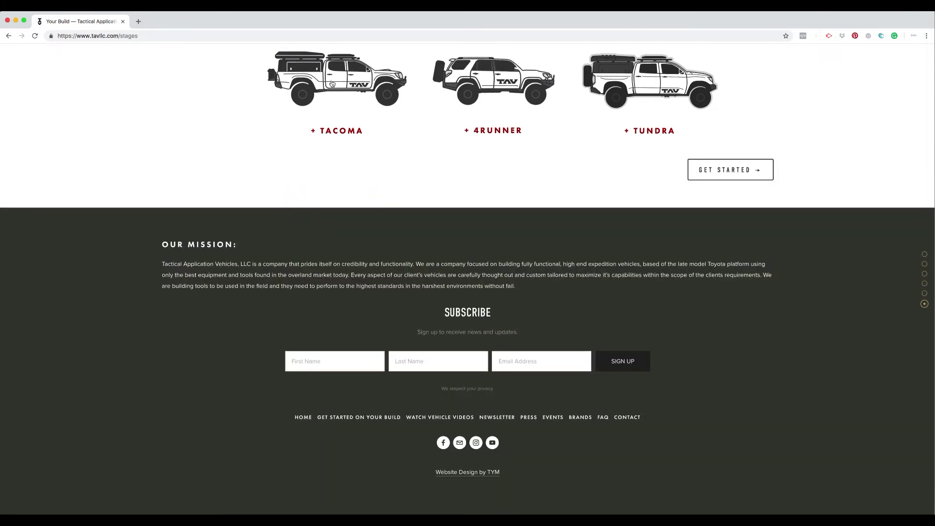
pyautogui.scroll(3, 332, 84)
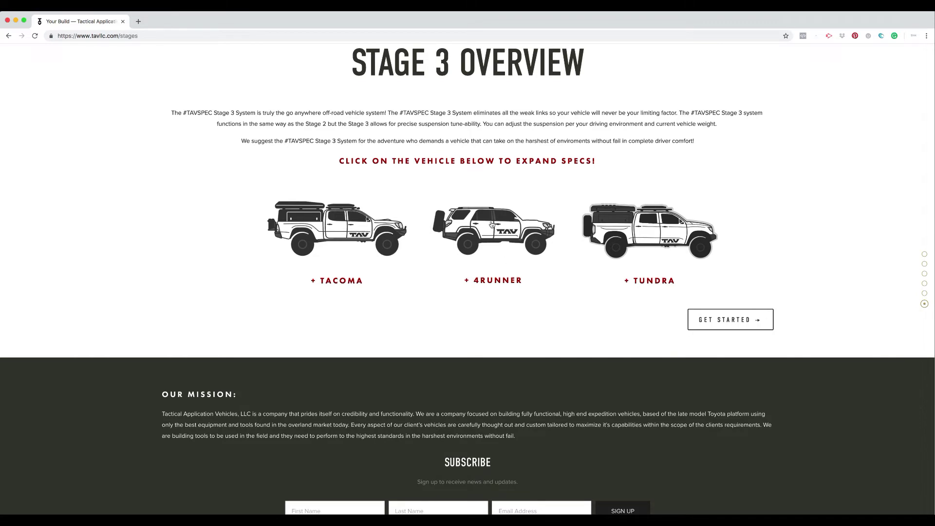
pyautogui.click(492, 224)
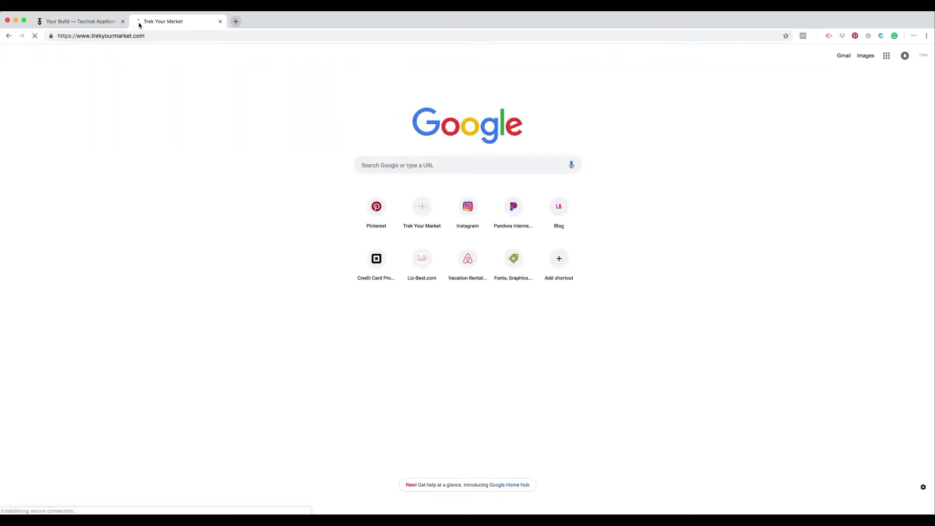
# - Open the Website Design package page and select the text of its Process section
pyautogui.scroll(-4, 460, 368)
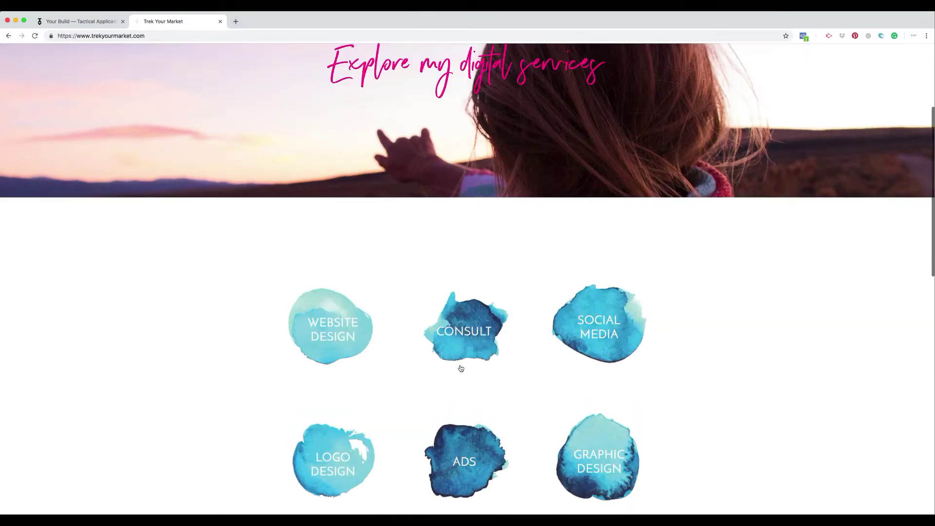
pyautogui.click(336, 323)
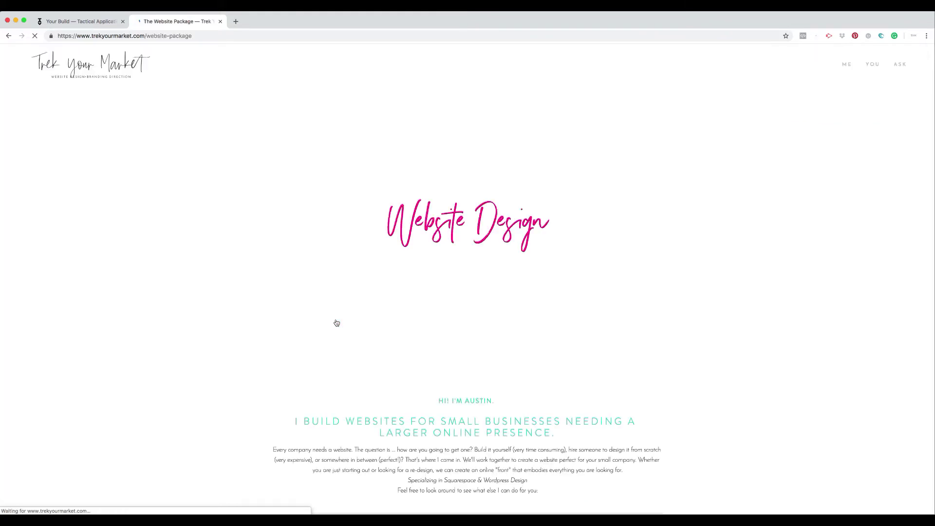
pyautogui.scroll(-10, 336, 322)
pyautogui.scroll(-10, 336, 322)
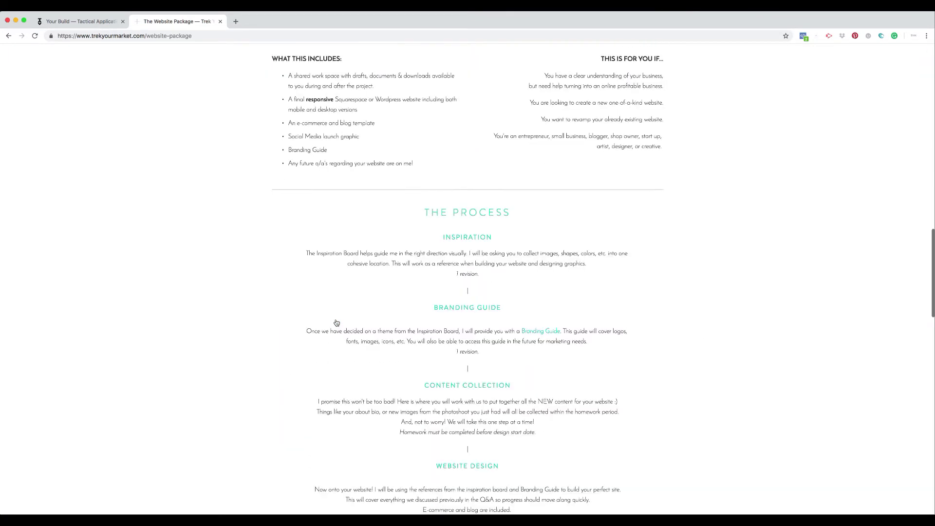
pyautogui.moveTo(423, 129); pyautogui.dragTo(629, 440)
pyautogui.press('super+c')
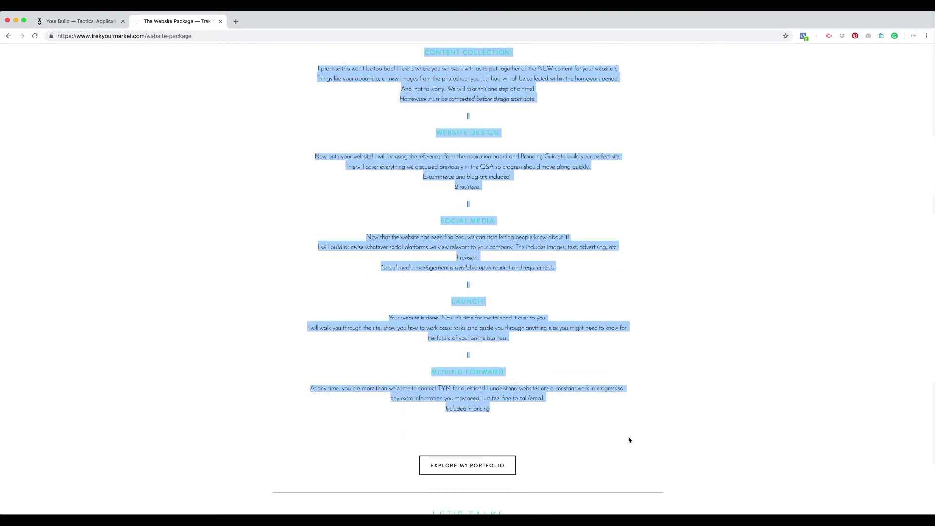
pyautogui.scroll(20, 180, 203)
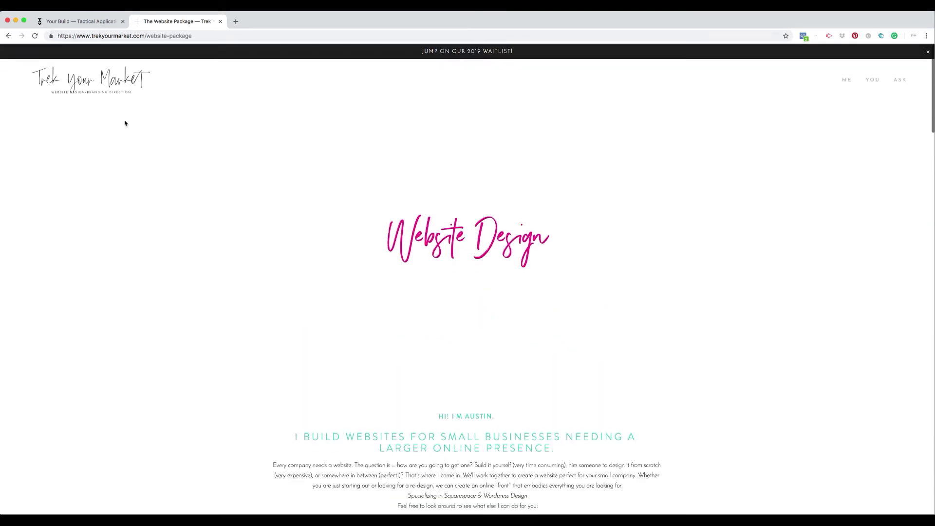
# - Open the Social Media Management page from the home page, then load trek-marketing.squarespace.com/config
pyautogui.click(90, 80)
pyautogui.scroll(-2, 618, 355)
pyautogui.click(580, 332)
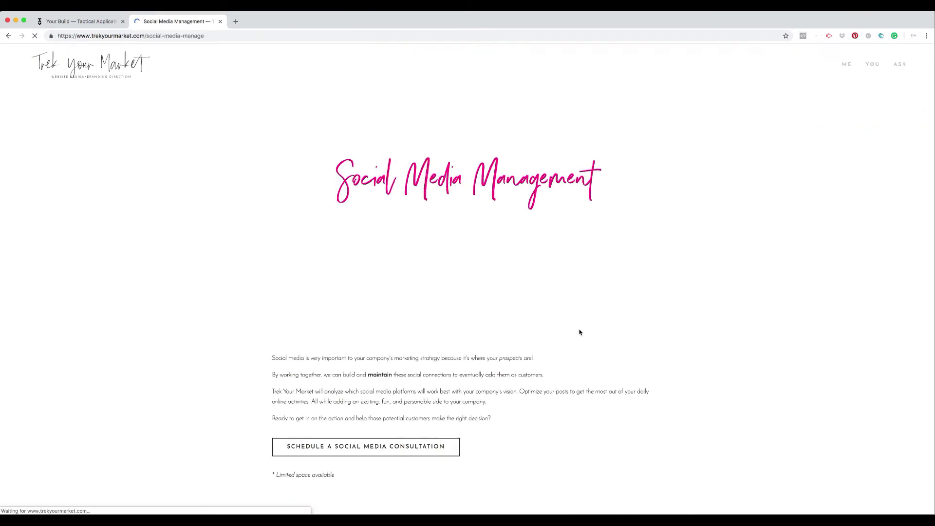
pyautogui.scroll(-2, 580, 333)
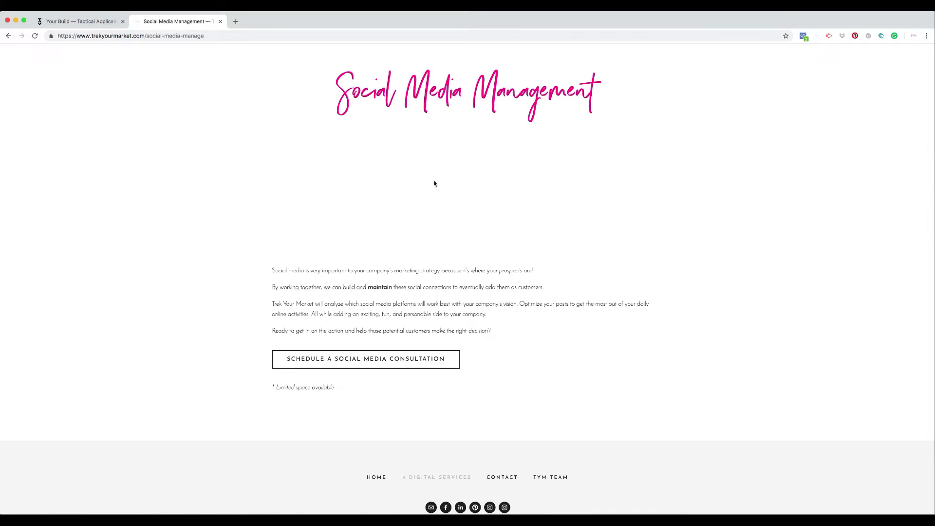
pyautogui.press('Escape')
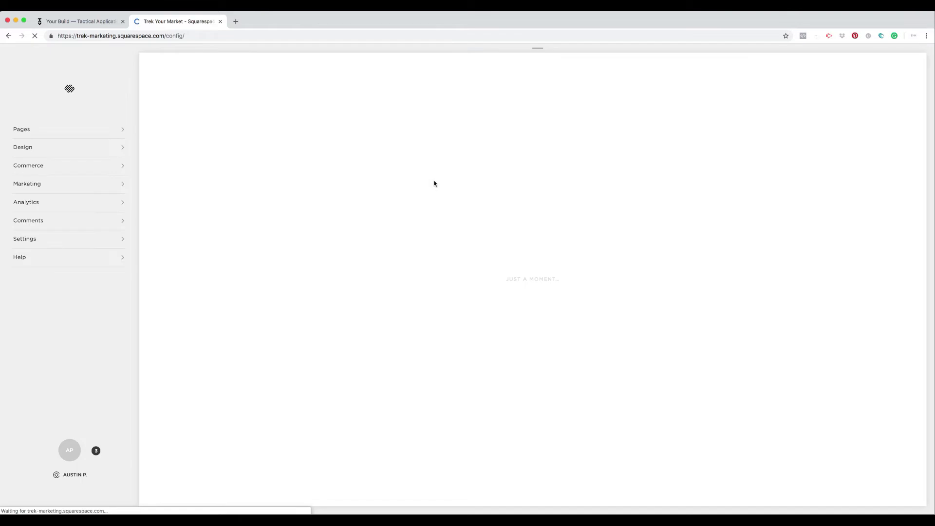
# - Insert a new text block on the page, paste THE PROCESS steps text and save
pyautogui.scroll(-5, 434, 183)
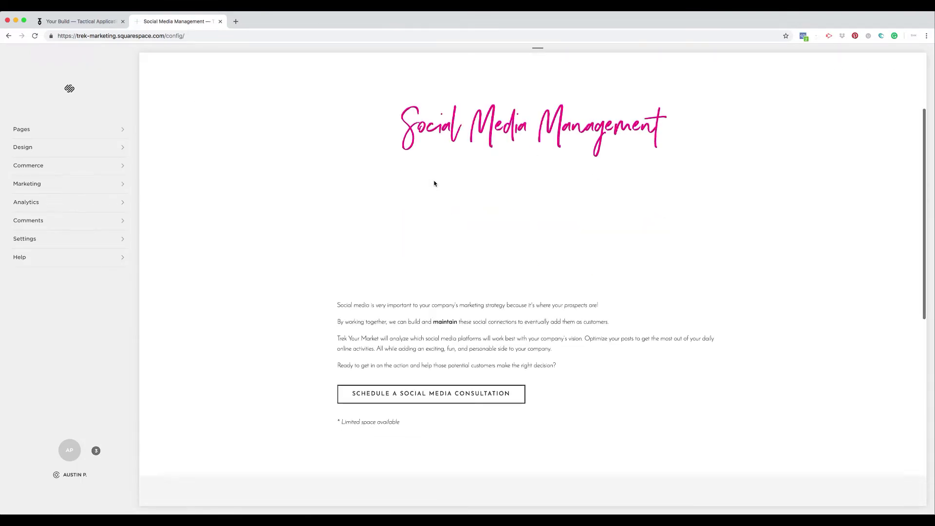
pyautogui.click(430, 65)
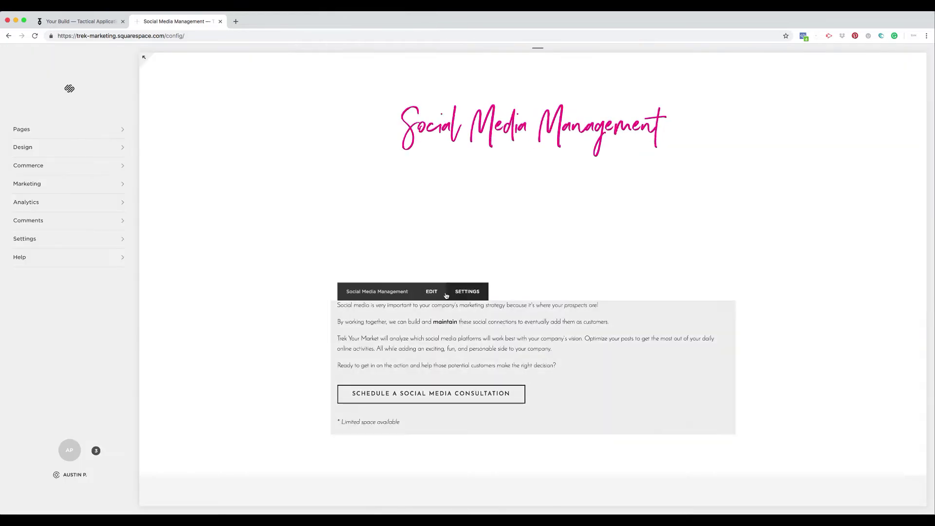
pyautogui.click(429, 291)
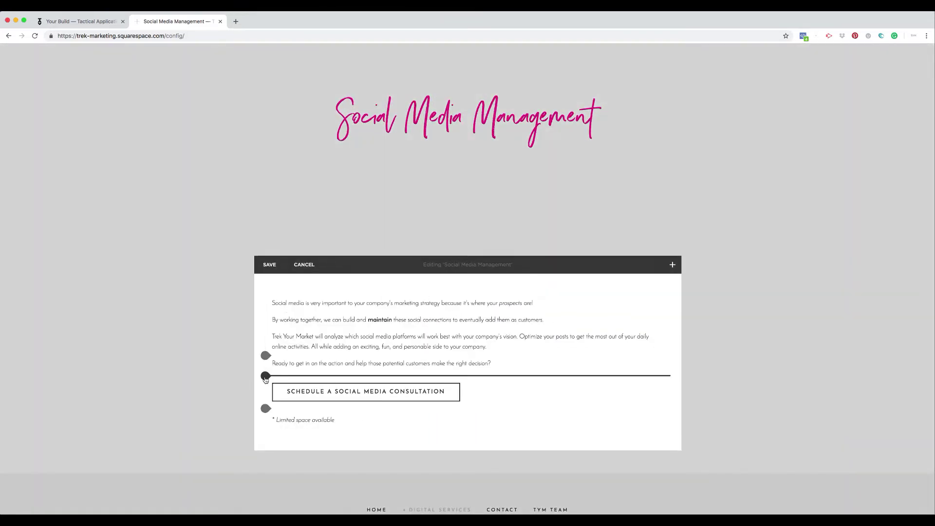
pyautogui.click(265, 434)
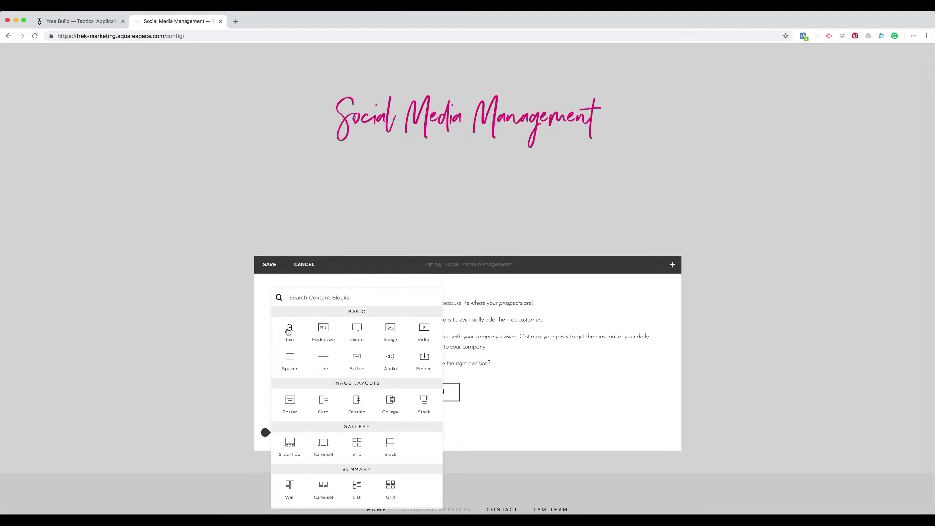
pyautogui.click(290, 329)
pyautogui.scroll(-3, 305, 368)
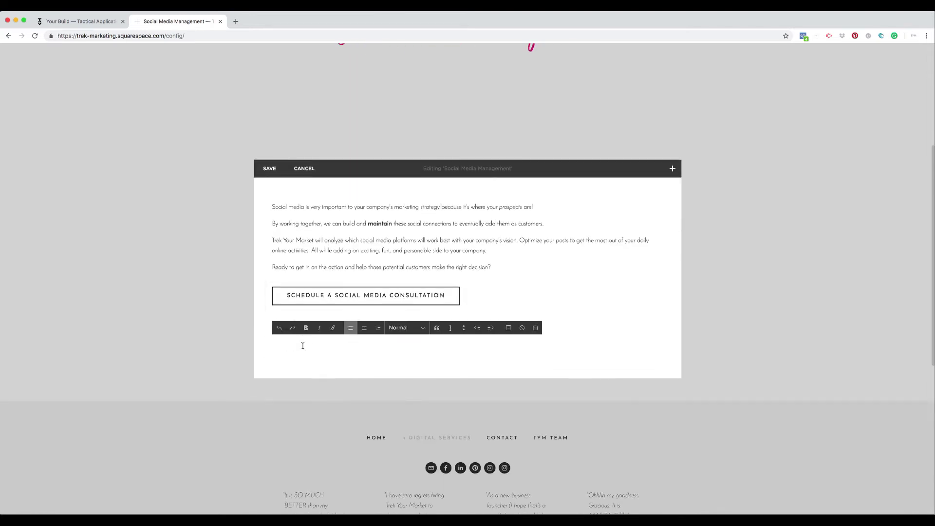
pyautogui.press('super+v')
pyautogui.click(264, 54)
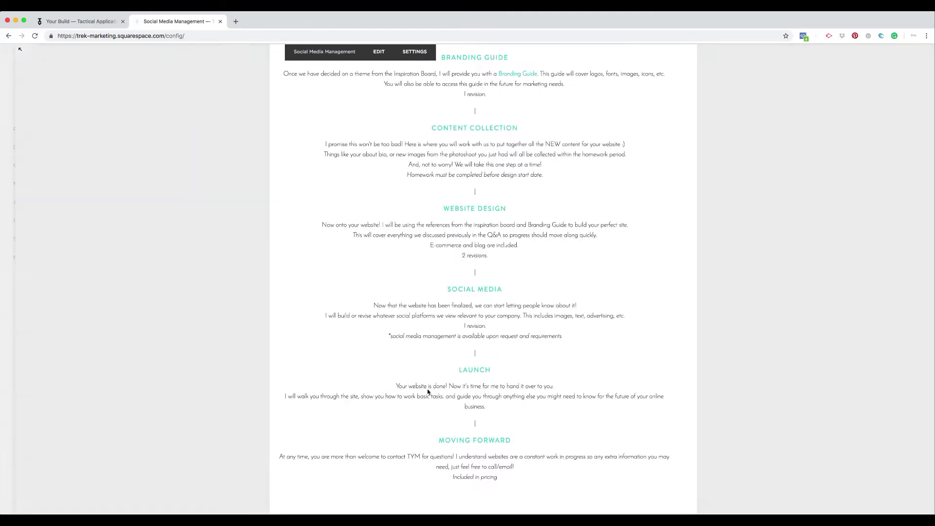
pyautogui.scroll(8, 424, 390)
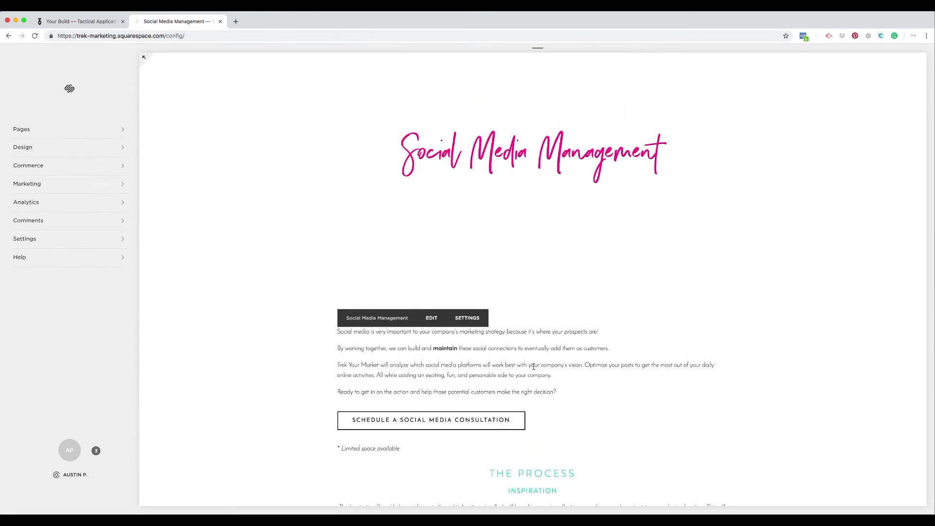
pyautogui.scroll(-15, 532, 366)
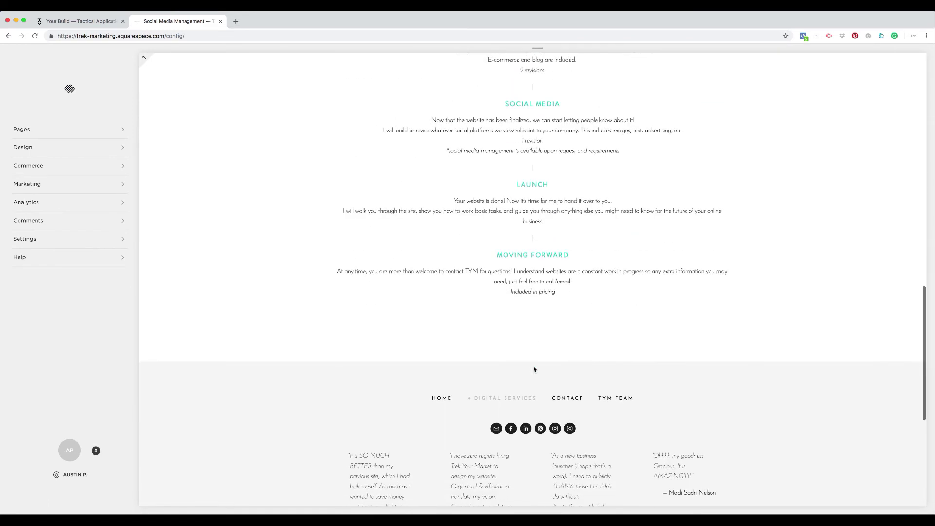
pyautogui.scroll(15, 534, 369)
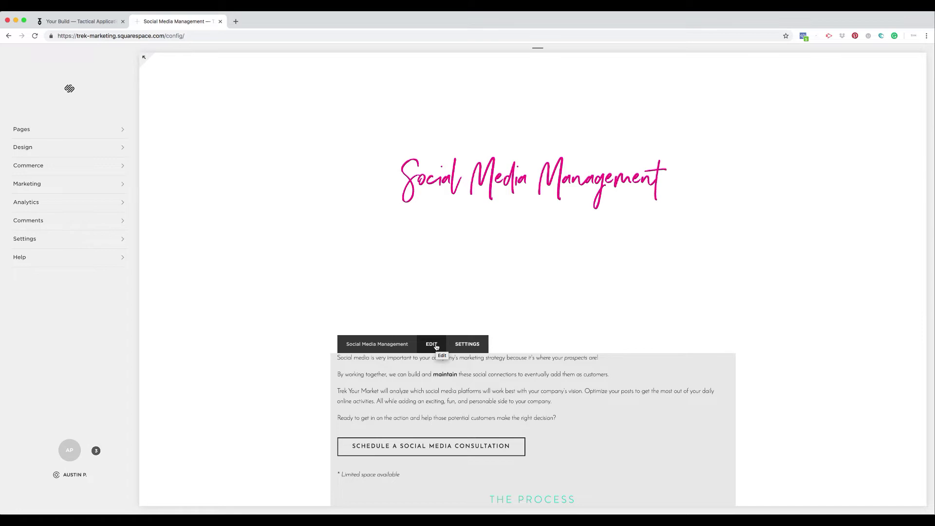
# - Open the pages list, then load the Tactical Application Vehicles site's Squarespace editor
pyautogui.click(51, 137)
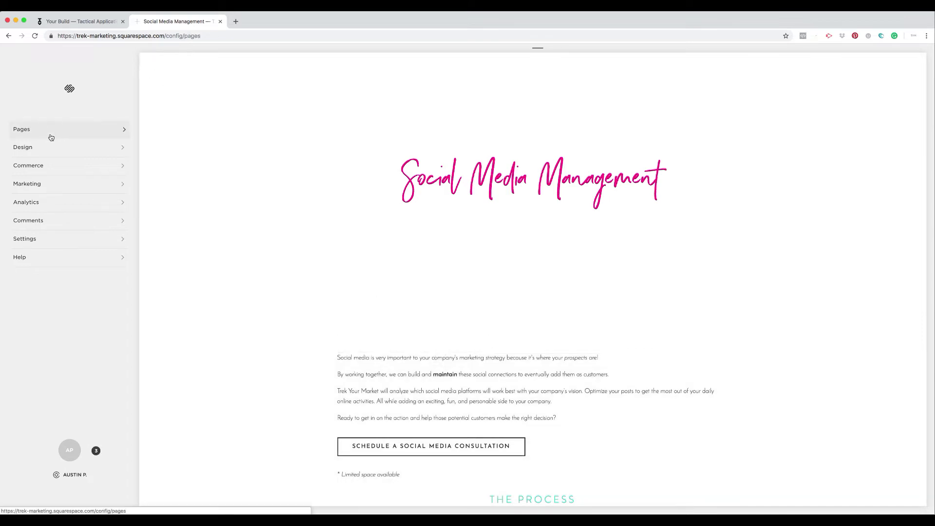
pyautogui.click(66, 22)
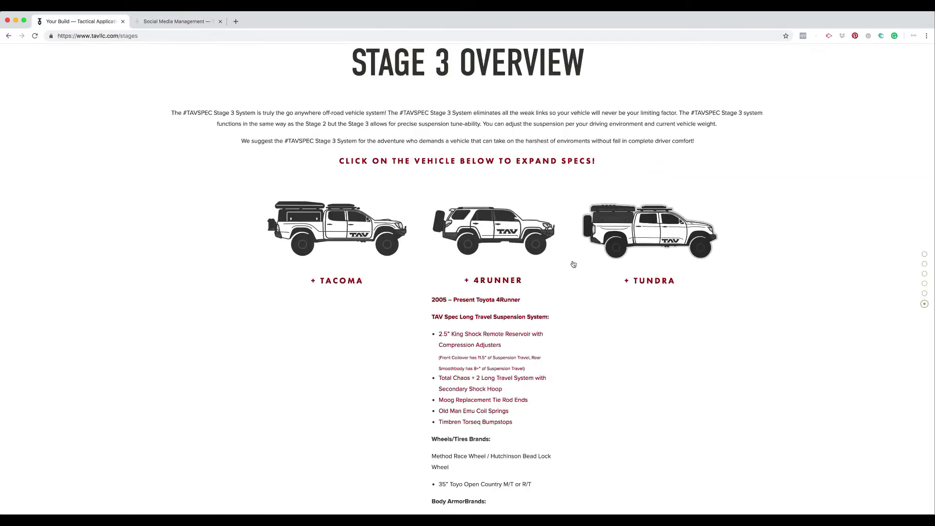
pyautogui.click(35, 36)
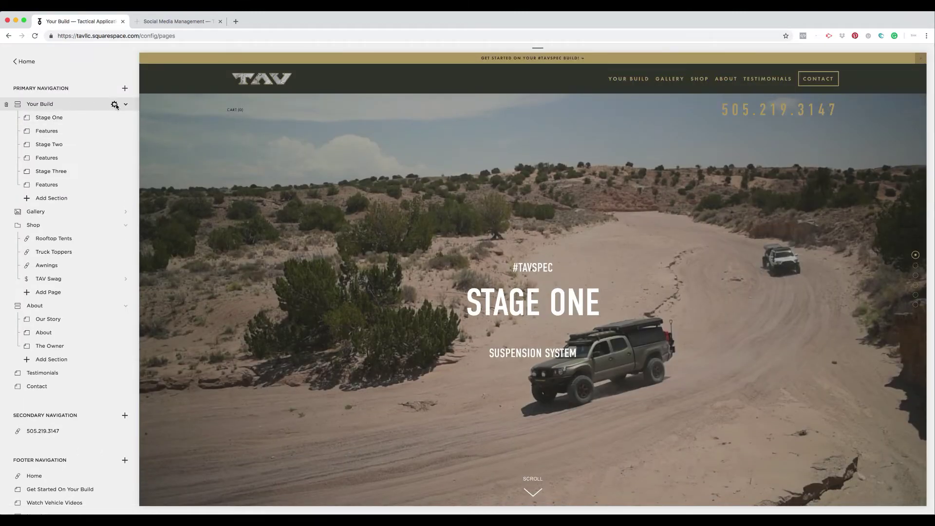
# - Copy the header code injection script from the Your Build page's Advanced settings
pyautogui.click(115, 105)
pyautogui.click(893, 70)
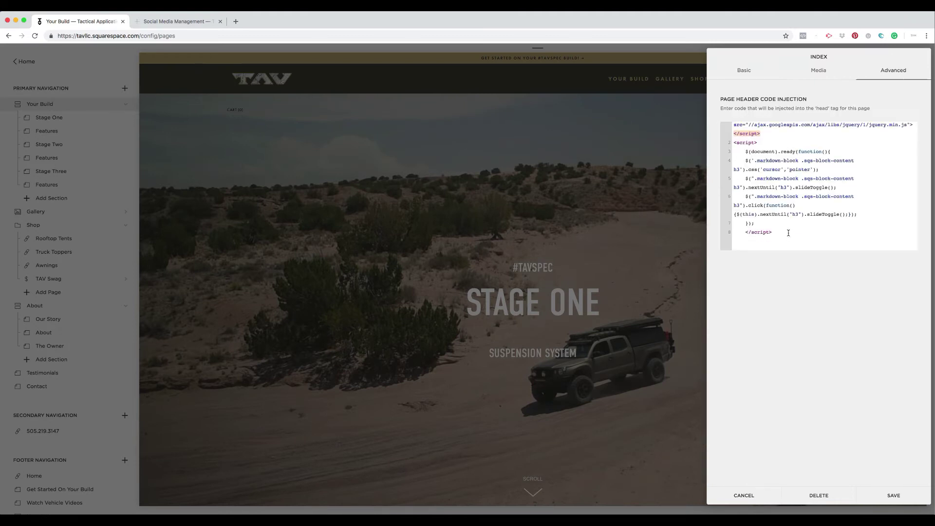
pyautogui.moveTo(788, 240); pyautogui.dragTo(720, 92)
pyautogui.press('super+c')
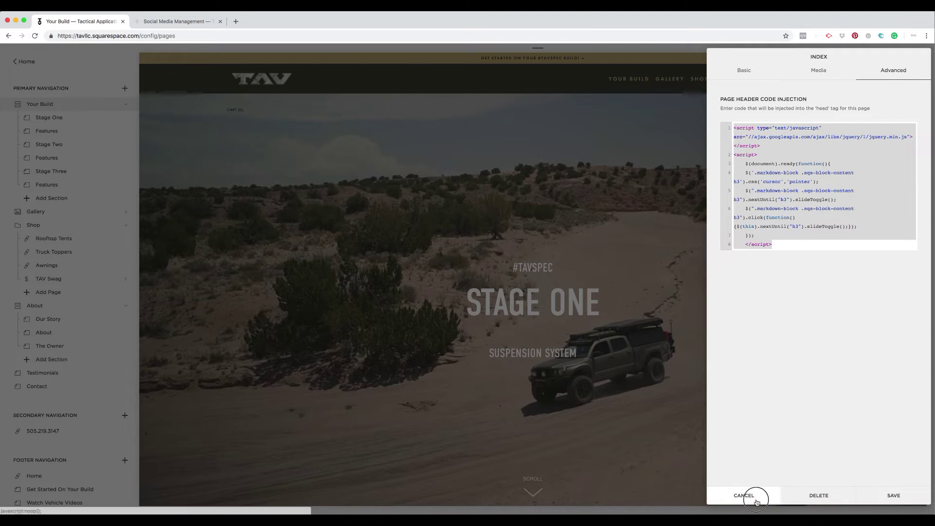
pyautogui.click(742, 495)
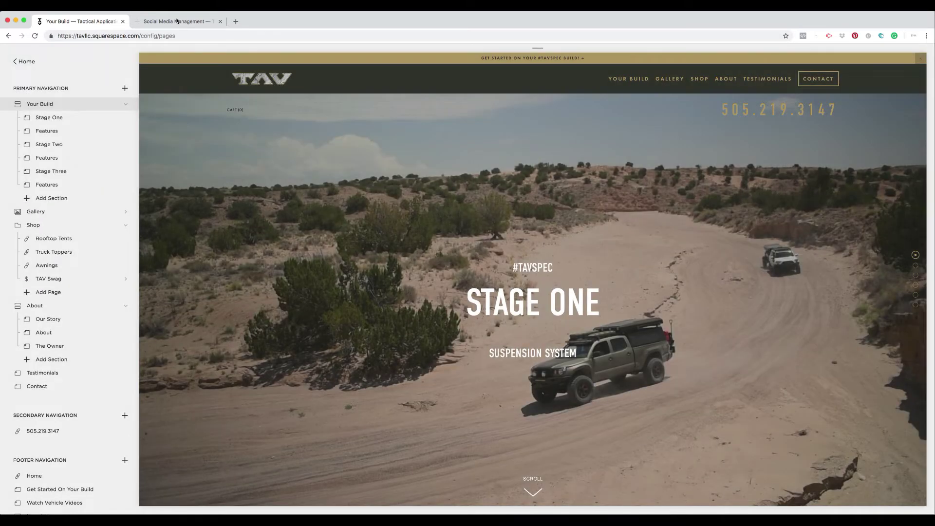
# - Paste the jQuery script into Social Media Management's header code injection and save
pyautogui.click(176, 21)
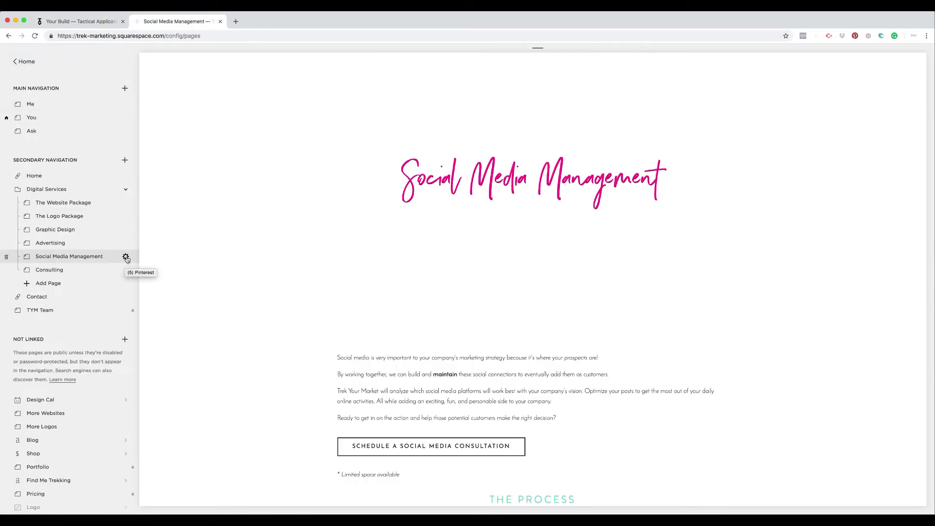
pyautogui.click(126, 258)
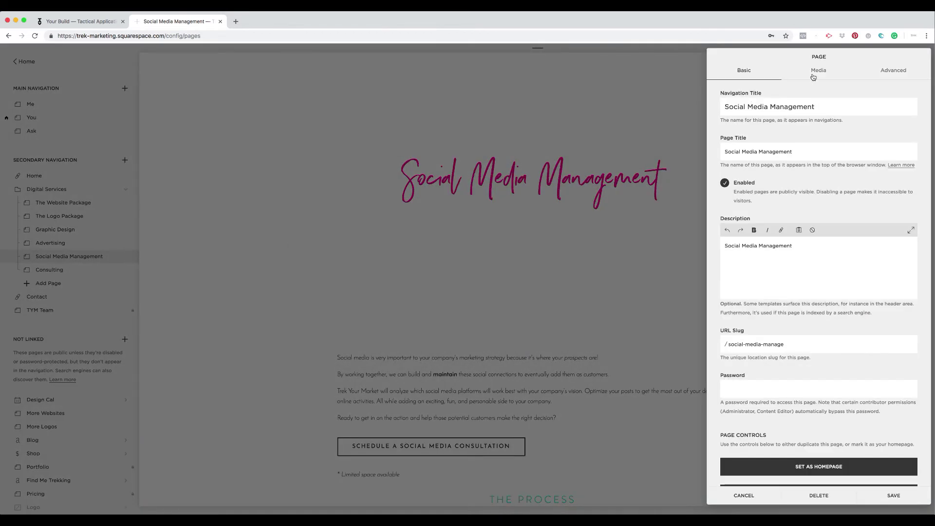
pyautogui.click(876, 75)
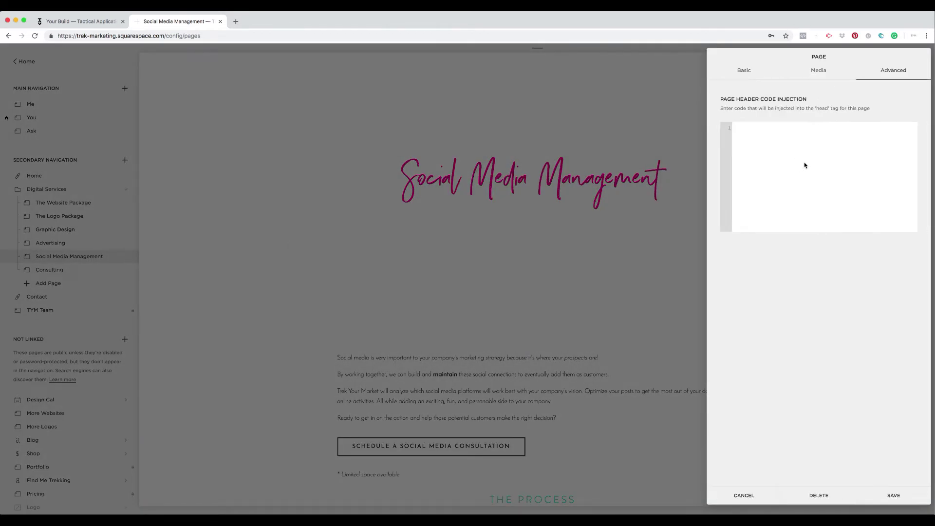
pyautogui.press('super+v')
pyautogui.click(894, 496)
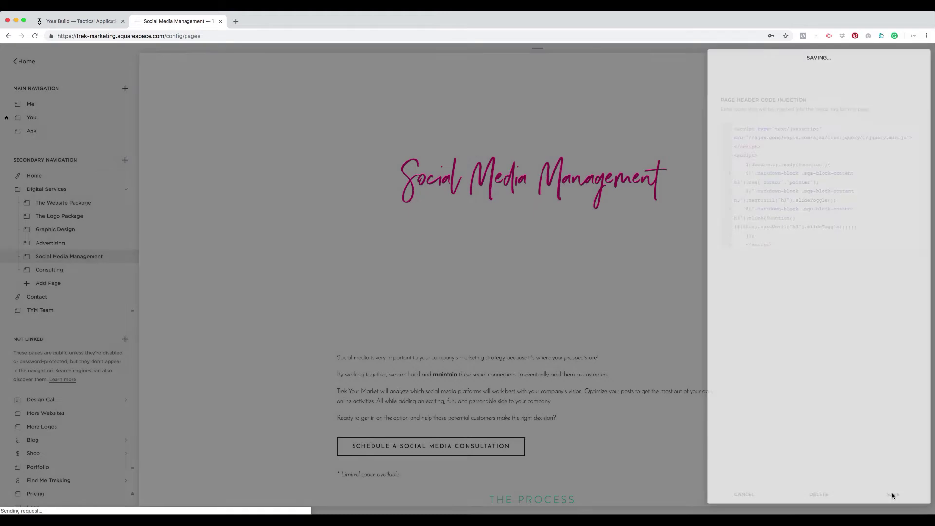
pyautogui.scroll(-4, 519, 276)
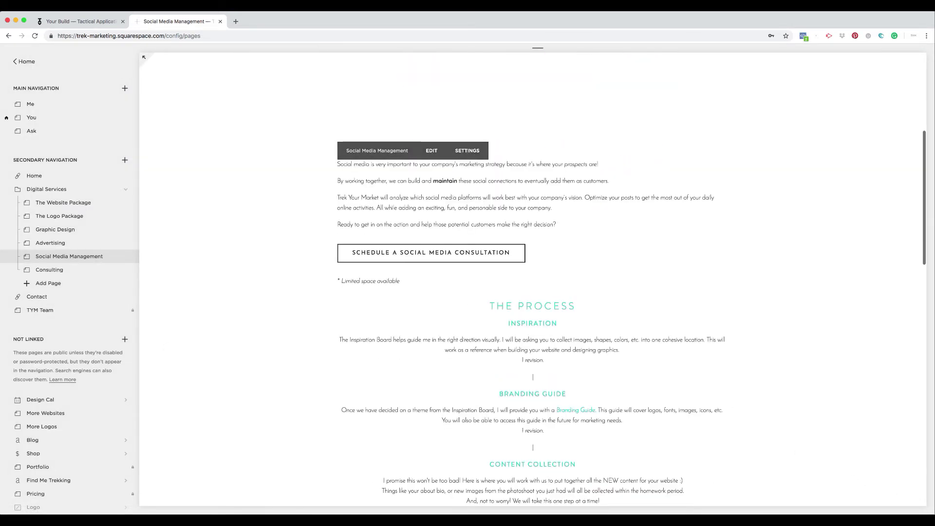
pyautogui.click(123, 256)
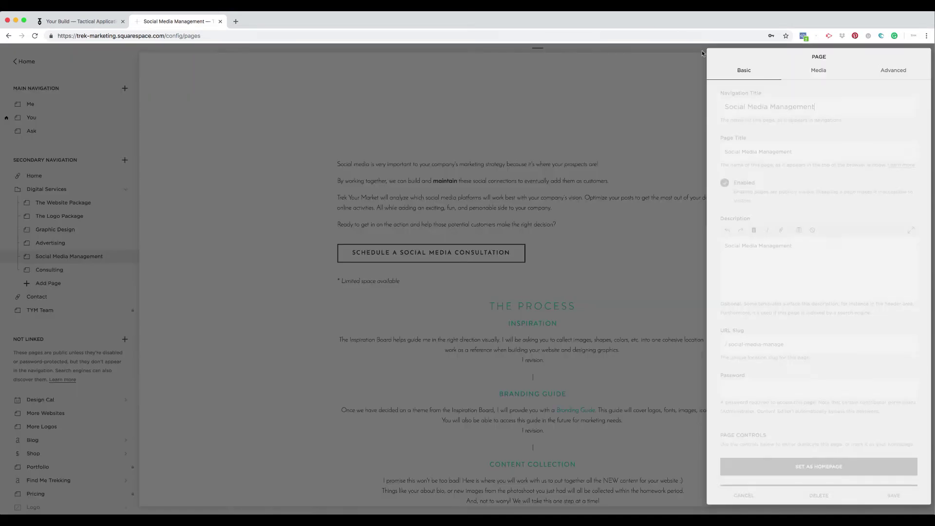
pyautogui.click(883, 68)
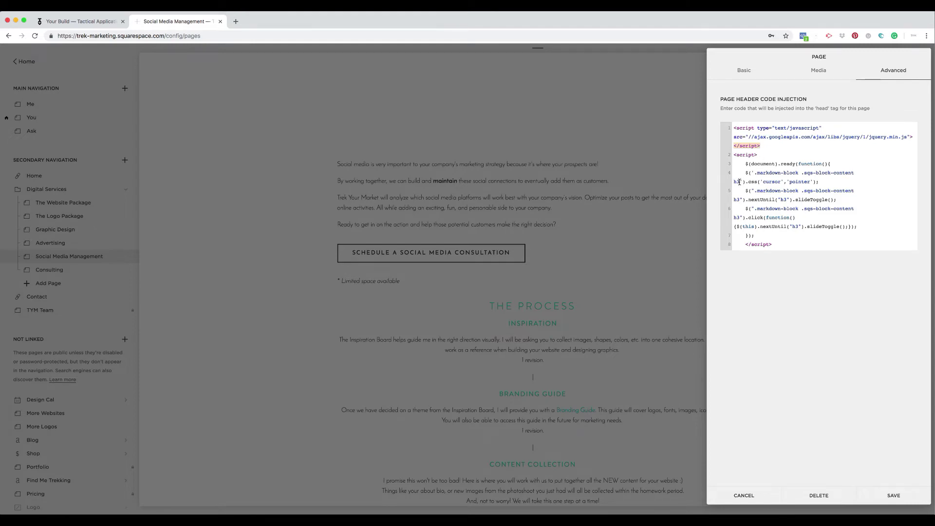
pyautogui.moveTo(740, 181); pyautogui.dragTo(734, 182)
pyautogui.doubleClick(796, 226)
pyautogui.click(752, 200)
pyautogui.press('BackSpace')
pyautogui.write('2')
pyautogui.press('BackSpace')
pyautogui.write('3')
pyautogui.click(899, 499)
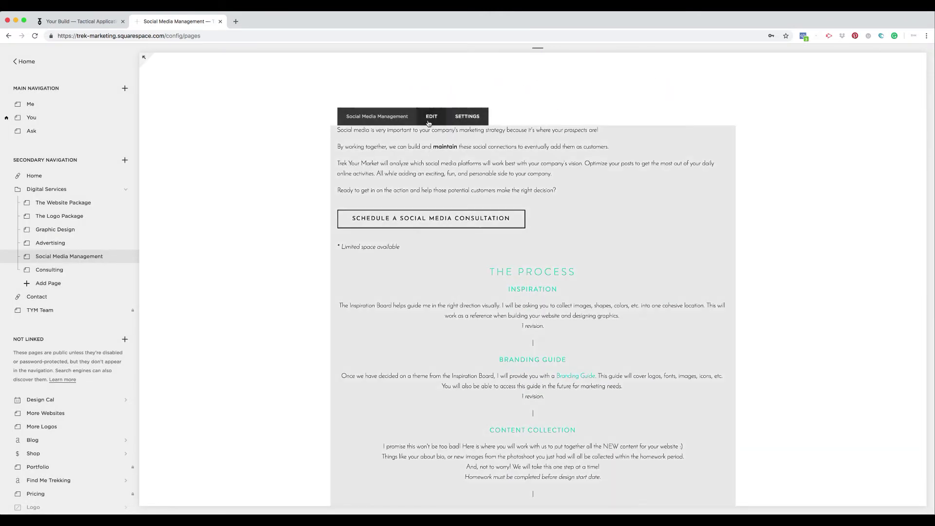
# - Insert an empty Markdown block below the consultation button and save the page changes
pyautogui.click(428, 116)
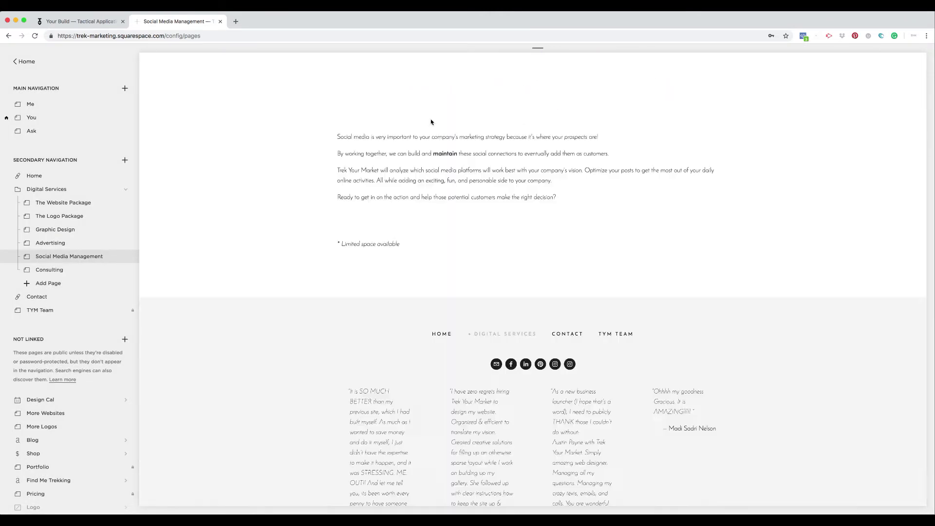
pyautogui.click(266, 233)
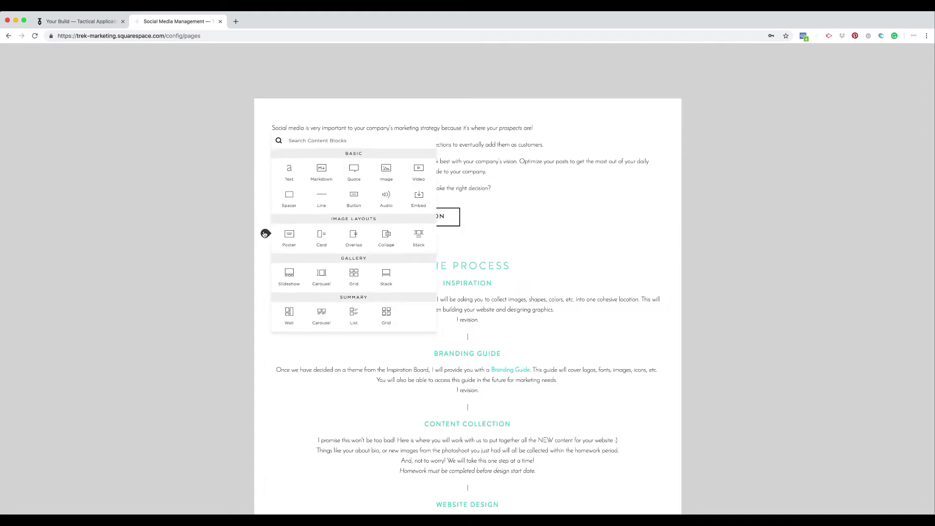
pyautogui.write('mark')
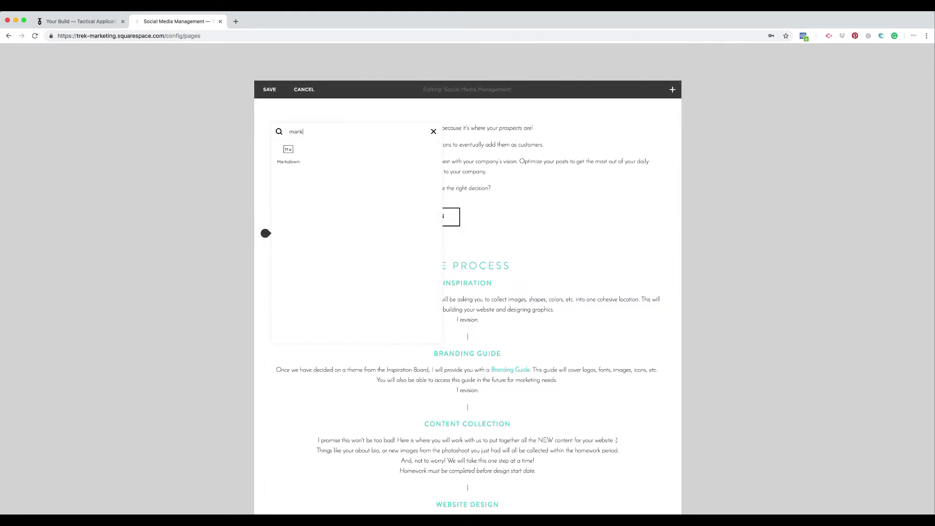
pyautogui.click(288, 151)
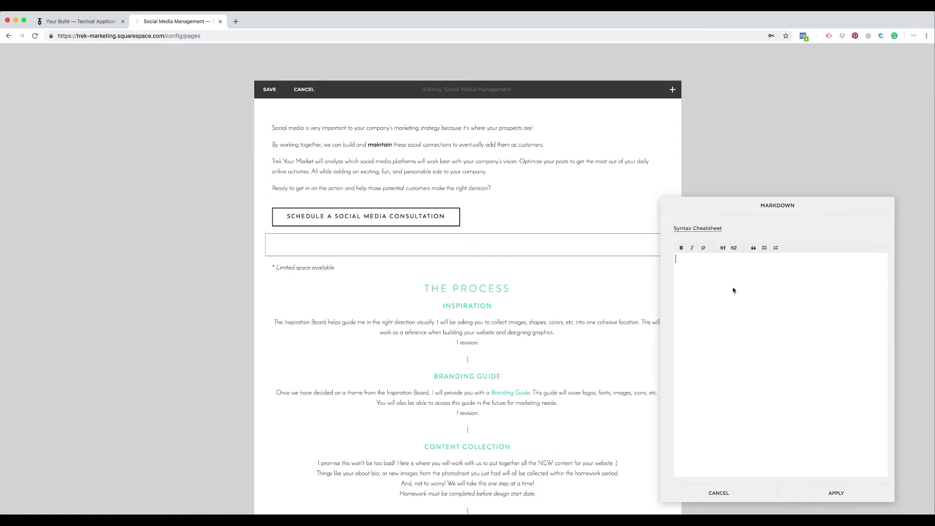
pyautogui.press('super+v')
pyautogui.press('super+z')
pyautogui.click(735, 495)
pyautogui.click(780, 498)
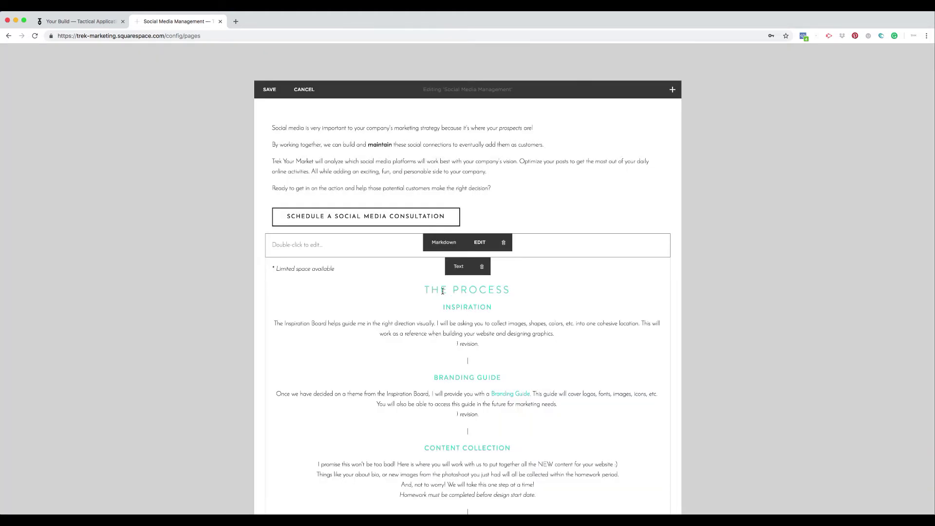
# - Select all the process text and paste it into the Markdown block's editor
pyautogui.doubleClick(424, 266)
pyautogui.press('super+a')
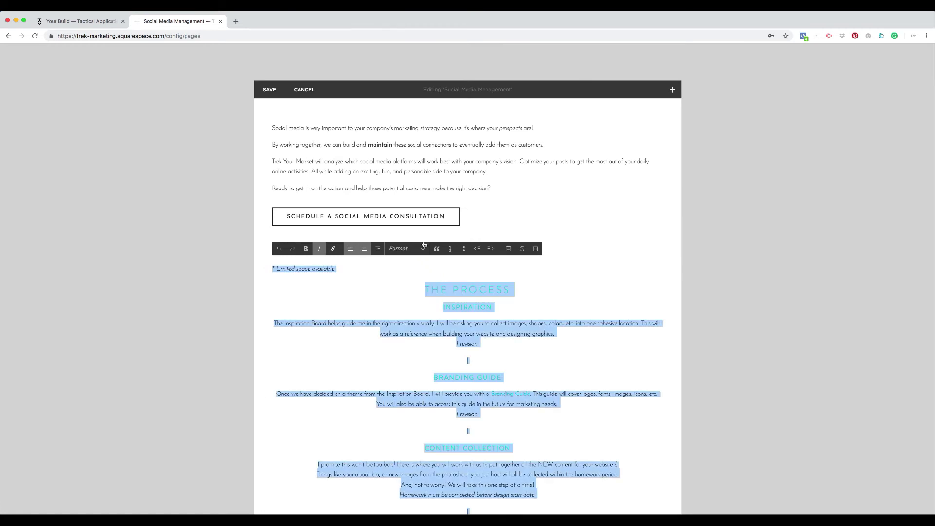
pyautogui.click(576, 244)
pyautogui.click(482, 242)
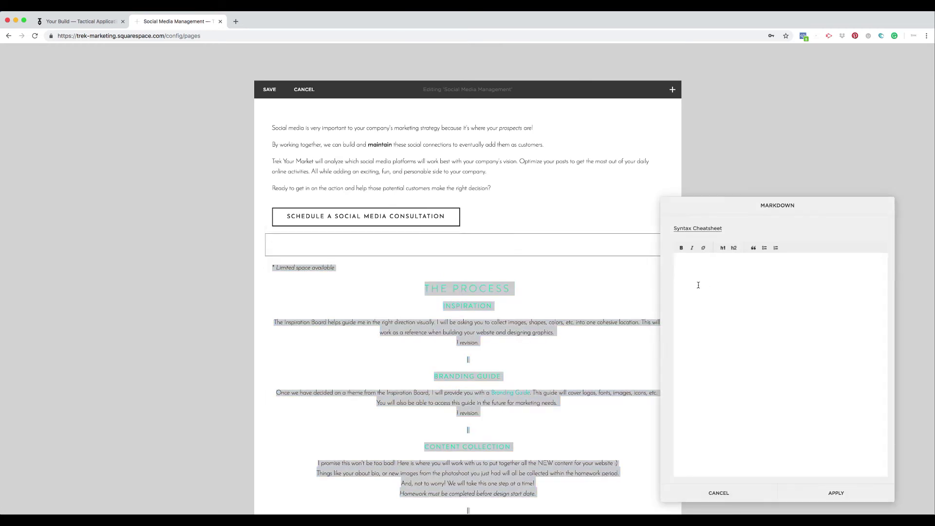
pyautogui.press('super+v')
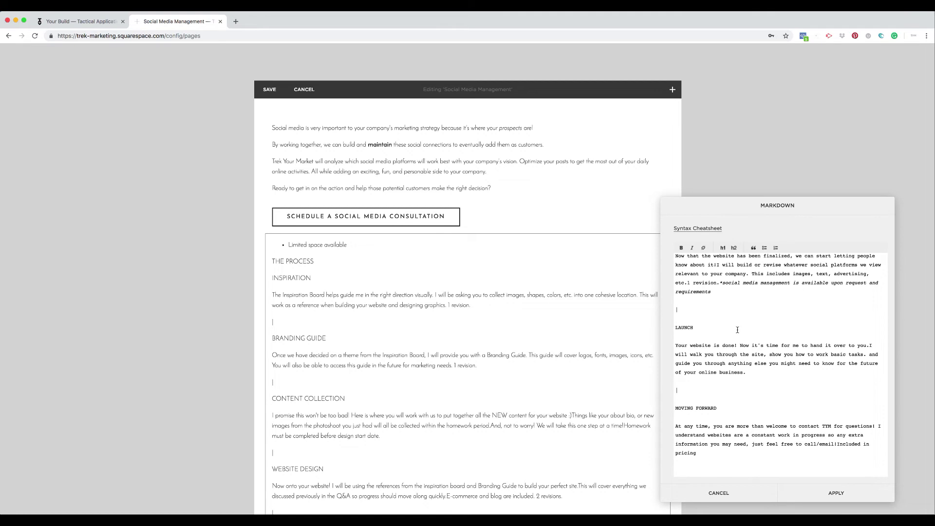
pyautogui.scroll(20, 737, 329)
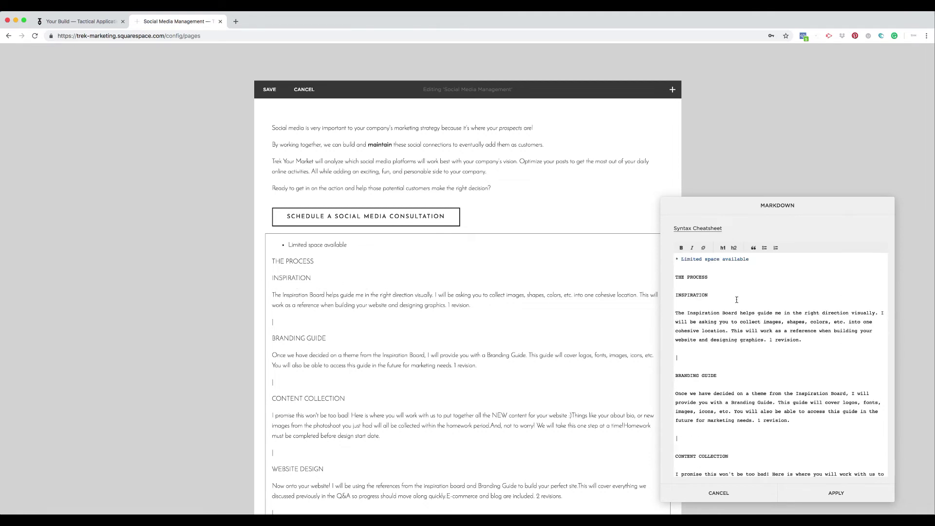
# - Wrap the INSPIRATION, BRANDING GUIDE and CONTENT COLLECTION titles in <h3></h3> tags
pyautogui.click(676, 295)
pyautogui.write('<h3>')
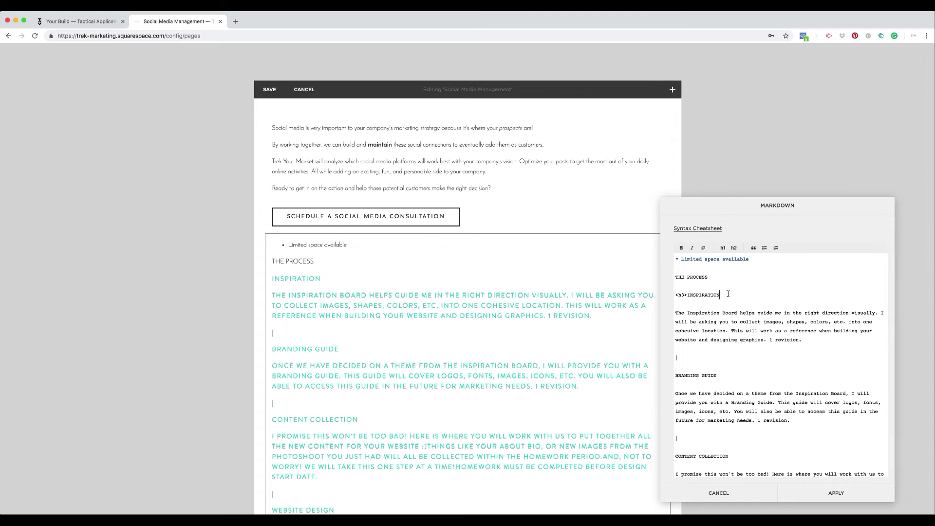
pyautogui.write('</h3>')
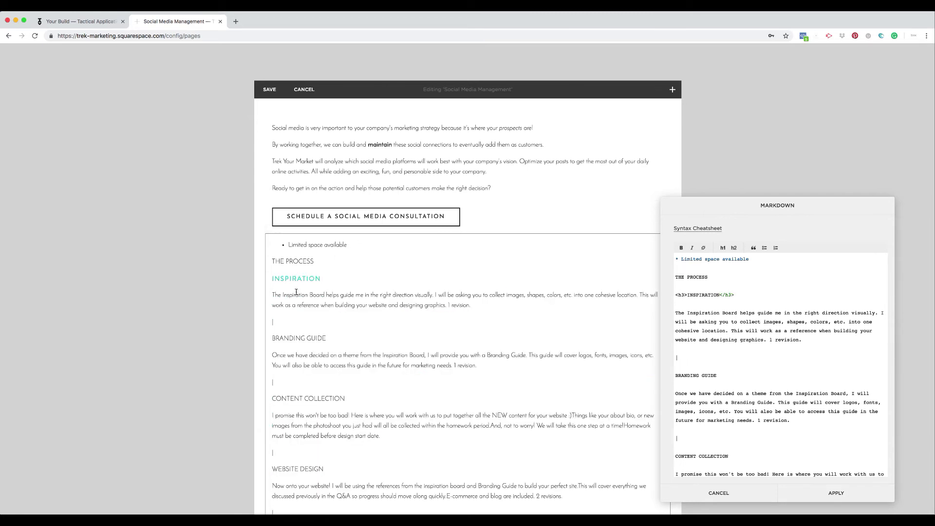
pyautogui.click(675, 375)
pyautogui.write('h3>')
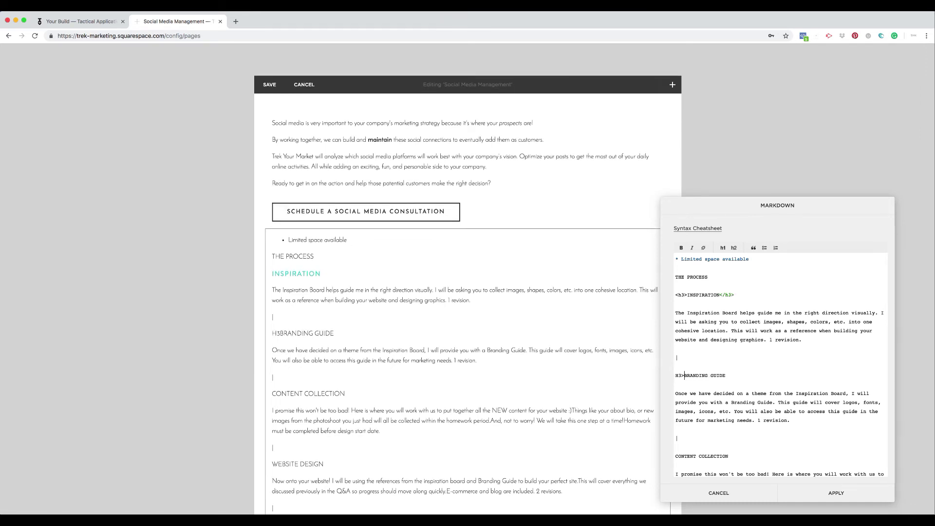
pyautogui.click(676, 376)
pyautogui.write('<')
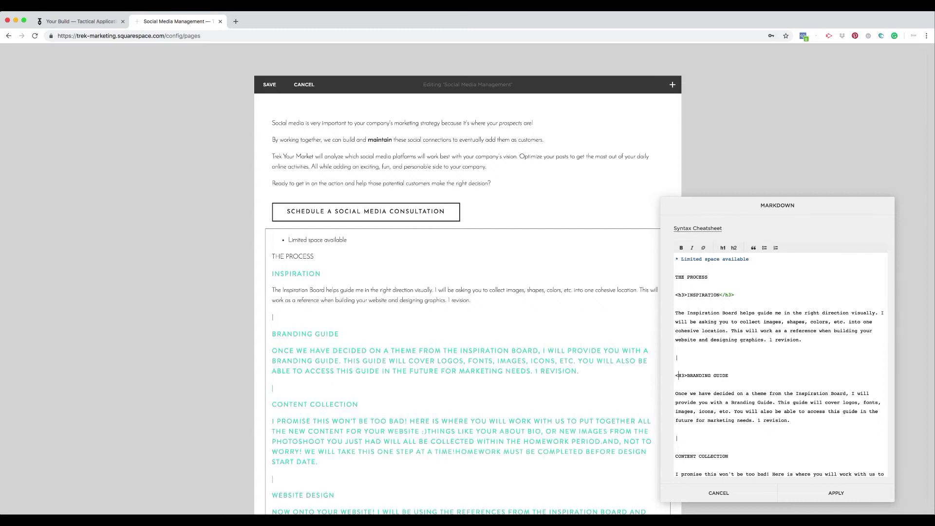
pyautogui.click(748, 375)
pyautogui.write('</h3>')
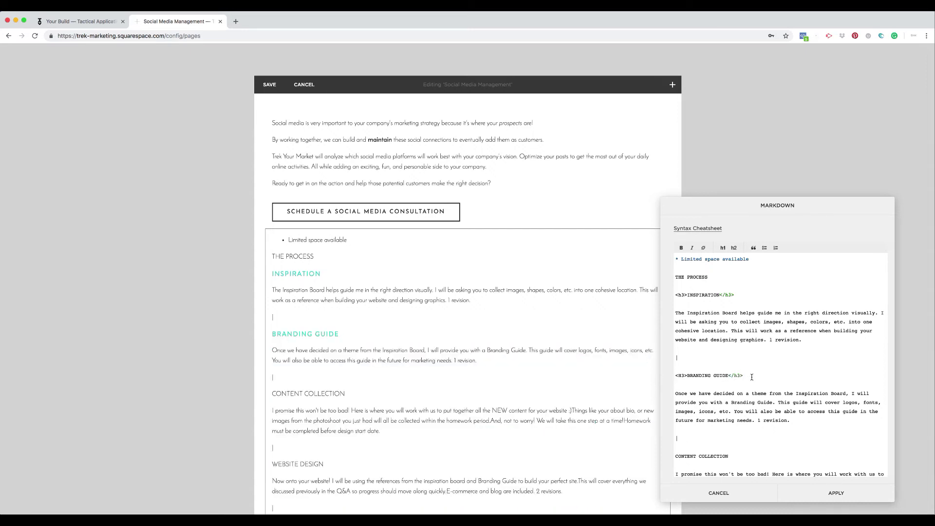
pyautogui.scroll(-3, 752, 377)
pyautogui.click(677, 393)
pyautogui.write('<')
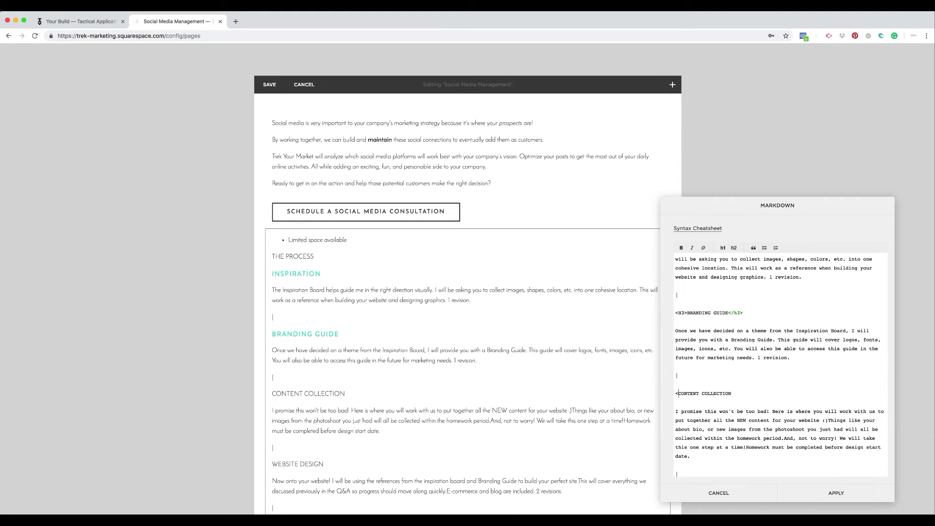
pyautogui.write('H3>')
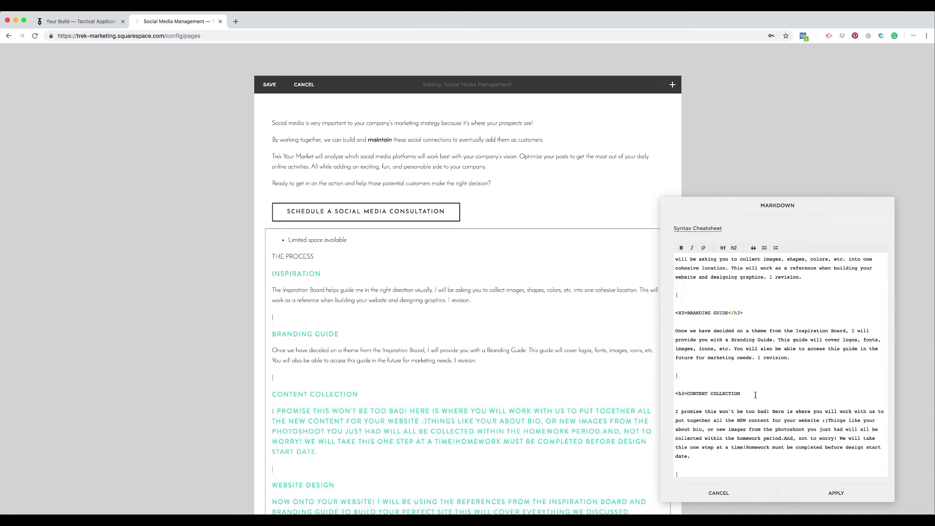
pyautogui.write('</h3>')
pyautogui.scroll(-5, 759, 398)
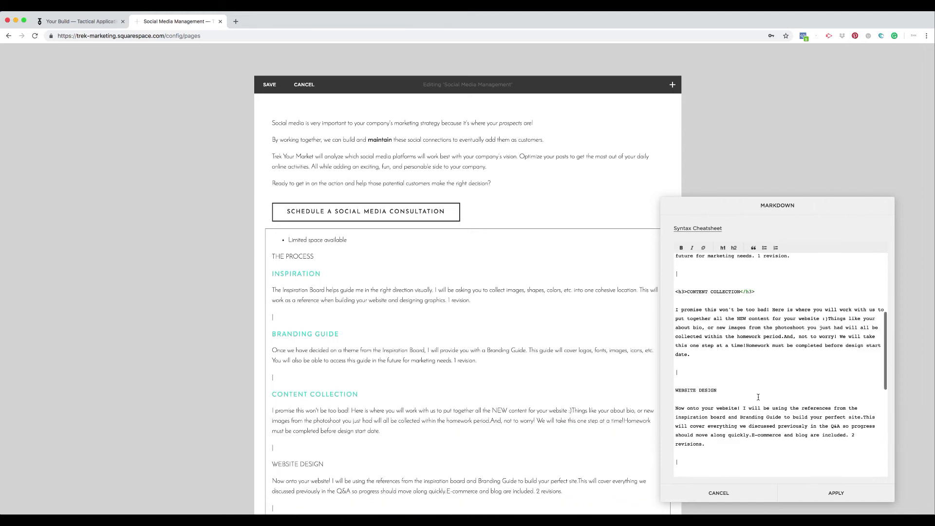
# - Wrap the WEBSITE DESIGN and SOCIAL MEDIA titles in <h3></h3> tags
pyautogui.click(676, 391)
pyautogui.write('<h3>')
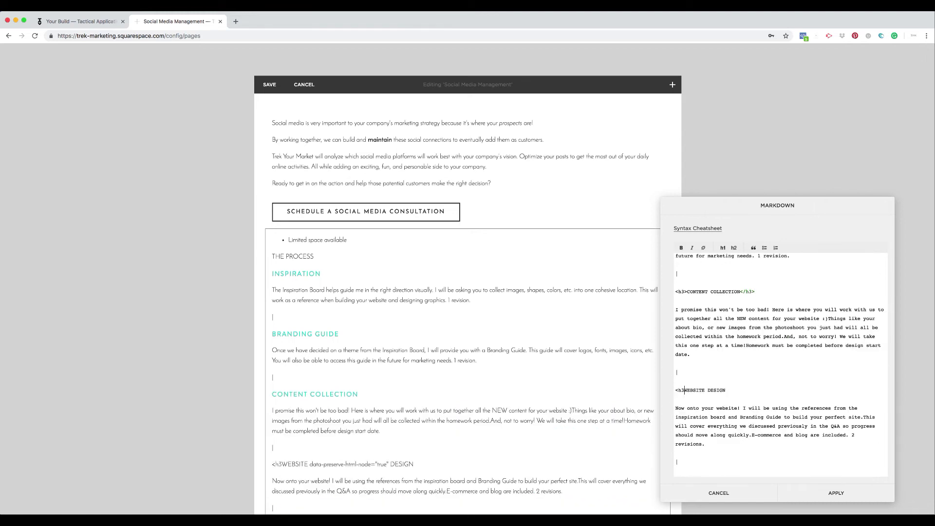
pyautogui.click(750, 392)
pyautogui.write('</h3>')
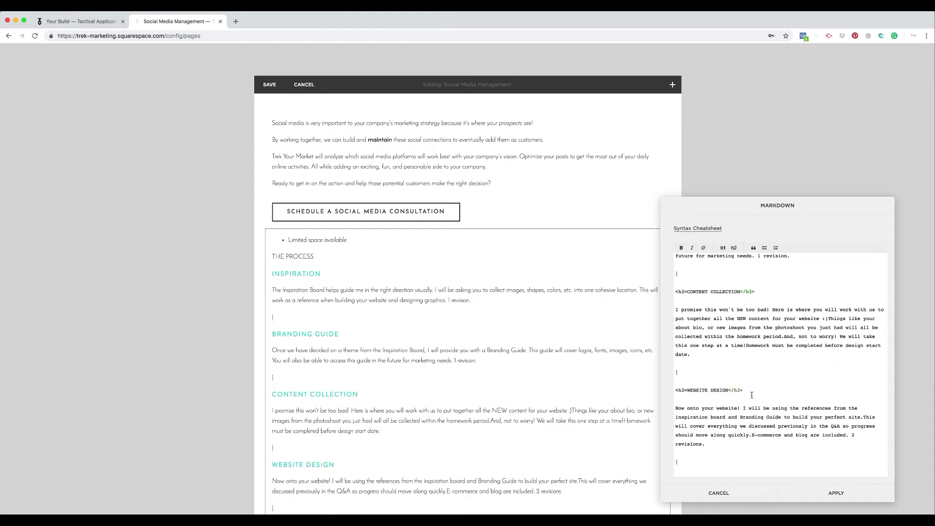
pyautogui.scroll(-3, 751, 395)
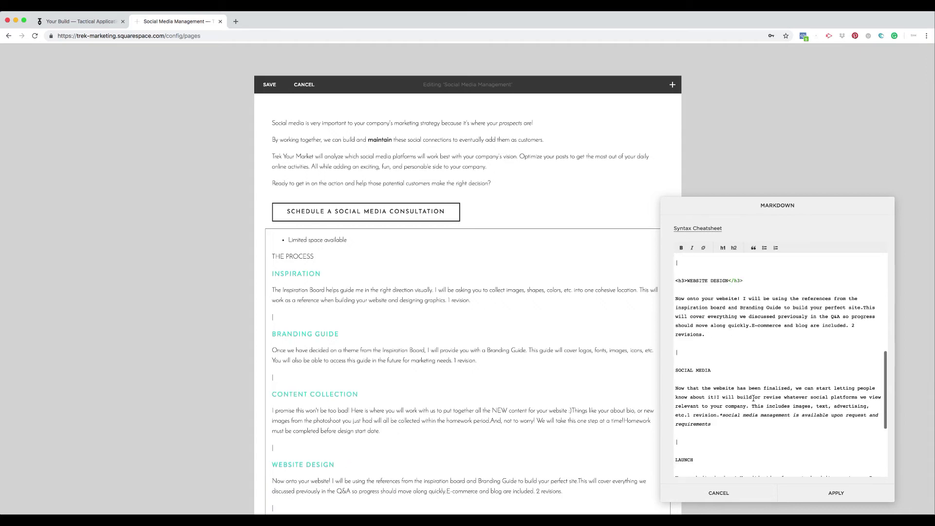
pyautogui.click(676, 369)
pyautogui.write('<h3>')
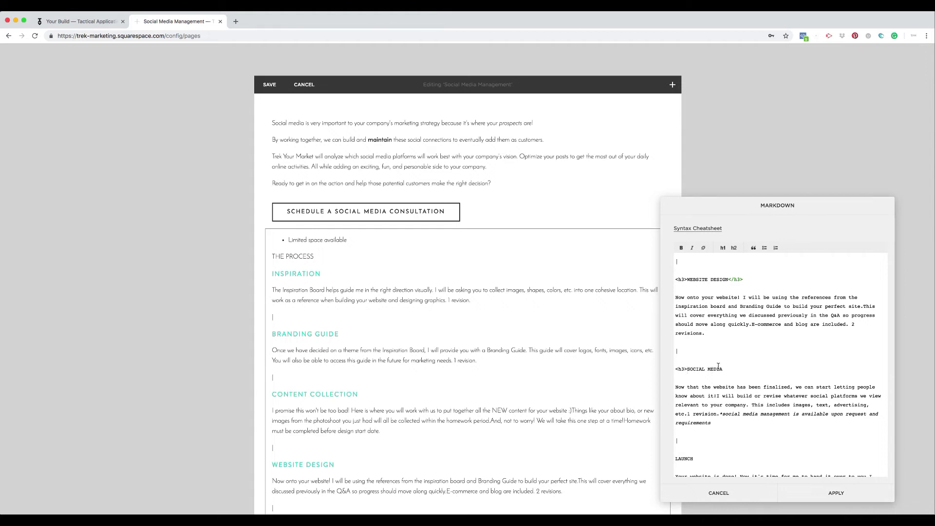
pyautogui.click(729, 369)
pyautogui.write('</h3>')
# - Wrap the LAUNCH and MOVING FORWARD titles in <h3></h3> tags
pyautogui.scroll(-4, 677, 330)
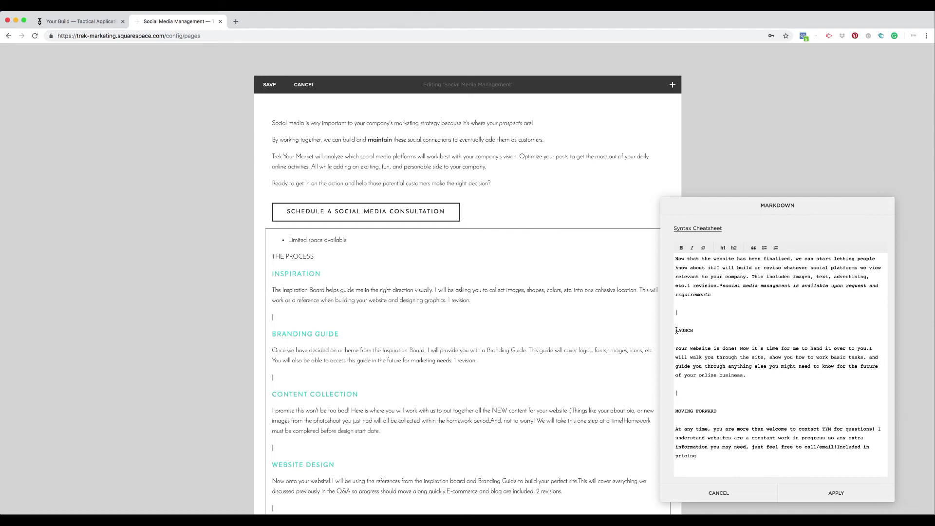
pyautogui.write('<h3>')
pyautogui.click(709, 330)
pyautogui.write('</h3>')
pyautogui.scroll(-1, 676, 410)
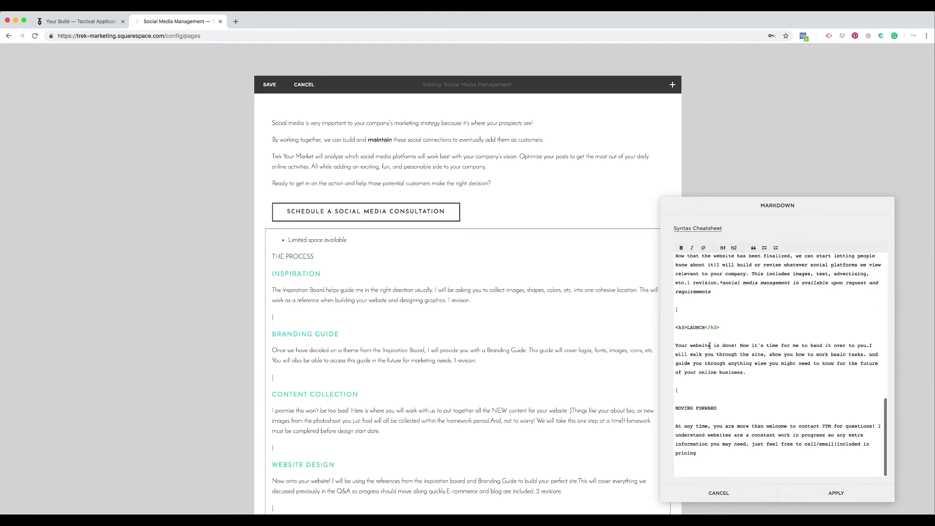
pyautogui.click(677, 409)
pyautogui.write('<h3>')
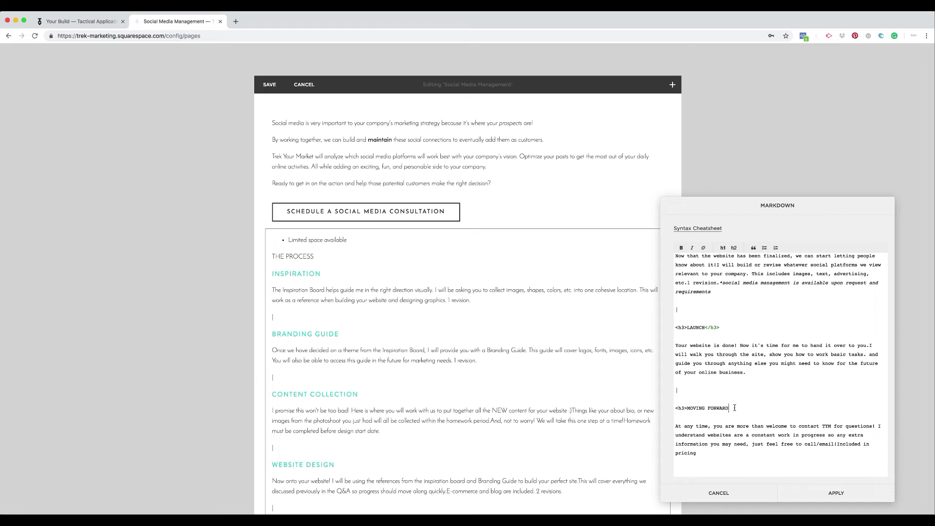
pyautogui.write('<h3>')
pyautogui.click(732, 408)
pyautogui.write('/h3>')
pyautogui.scroll(10, 719, 367)
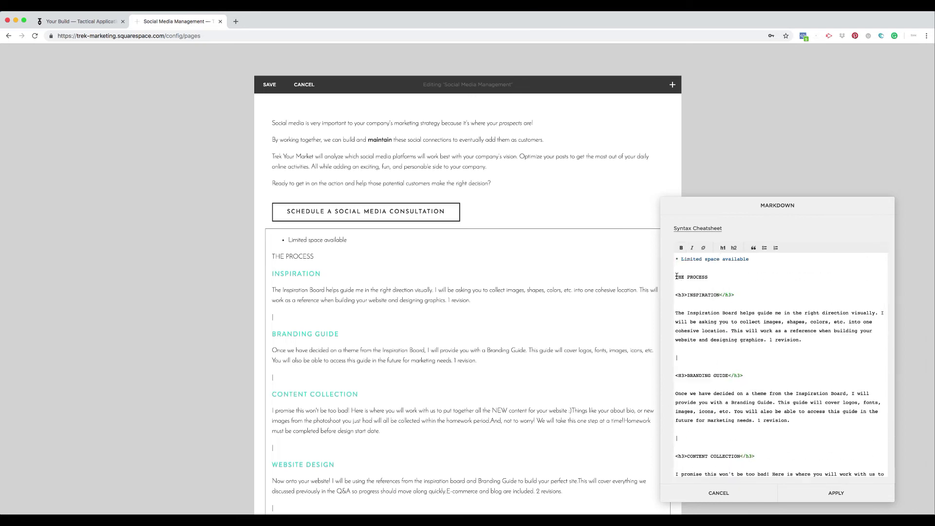
# - Make THE PROCESS an <h2> heading and add a <br> line below it
pyautogui.click(677, 276)
pyautogui.write('<h2>')
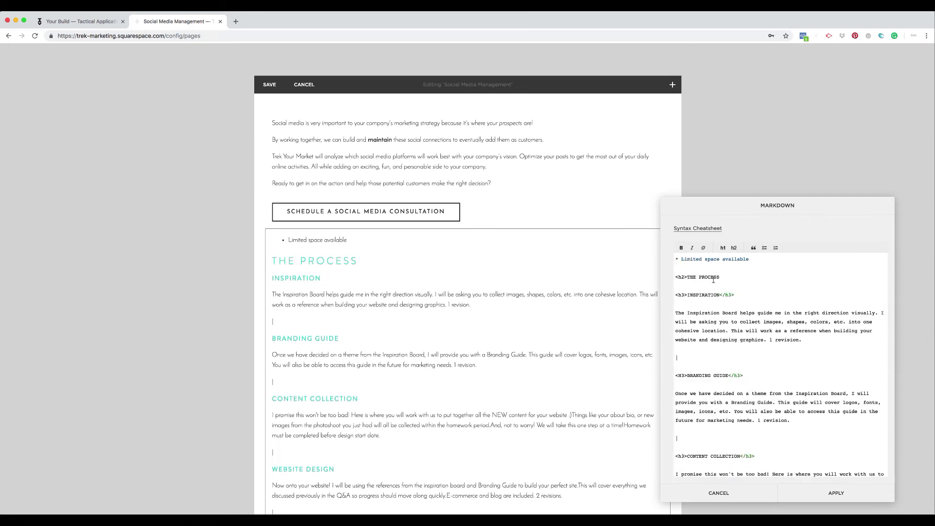
pyautogui.click(722, 278)
pyautogui.write('</h2>')
pyautogui.press('Return')
pyautogui.press('Return')
pyautogui.write('<')
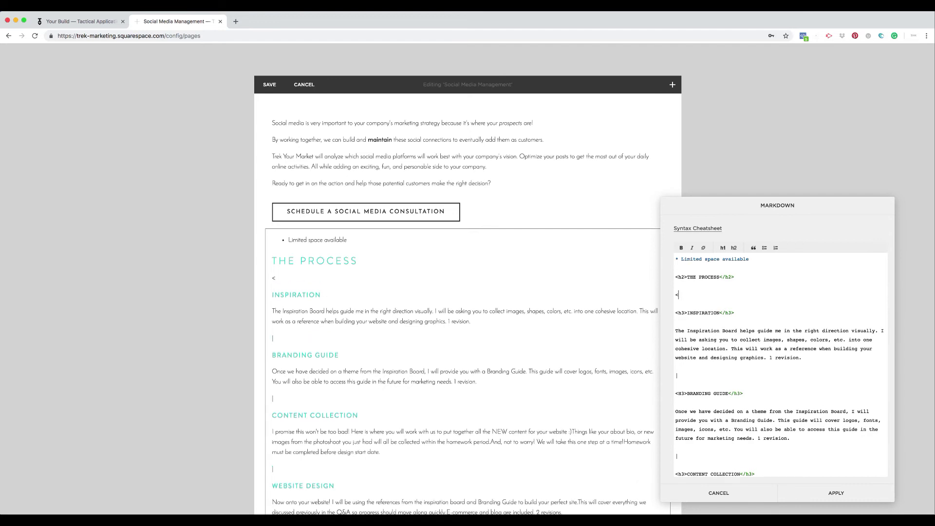
pyautogui.write('br>')
# - Delete the Limited space available bullet, apply the Markdown changes and save the page
pyautogui.click(681, 259)
pyautogui.hotkey('shift', 'alt', 'Left')
pyautogui.hotkey('shift', 'alt', 'Left')
pyautogui.press('BackSpace')
pyautogui.press('BackSpace')
pyautogui.press('BackSpace')
pyautogui.press('BackSpace')
pyautogui.press('BackSpace')
pyautogui.press('BackSpace')
pyautogui.press('BackSpace')
pyautogui.press('BackSpace')
pyautogui.press('BackSpace')
pyautogui.press('BackSpace')
pyautogui.press('BackSpace')
pyautogui.press('Delete')
pyautogui.press('Delete')
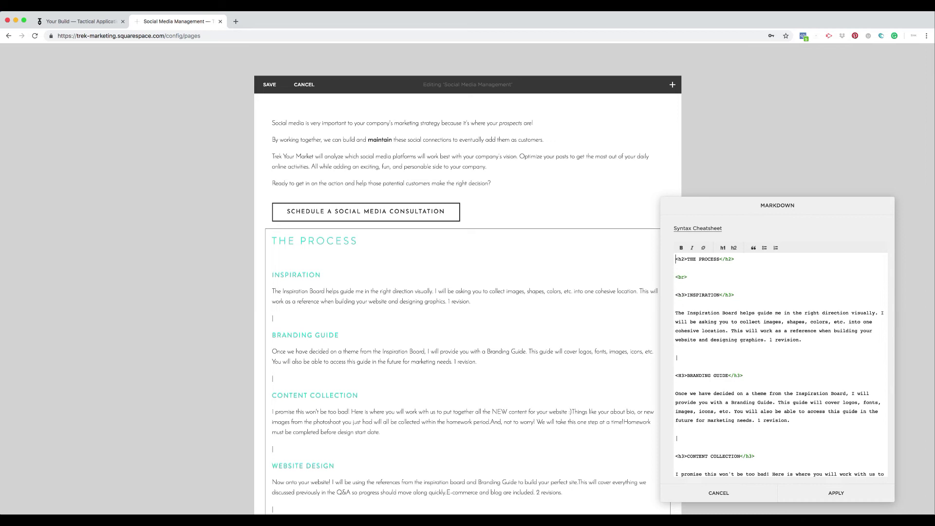
pyautogui.scroll(-5, 321, 290)
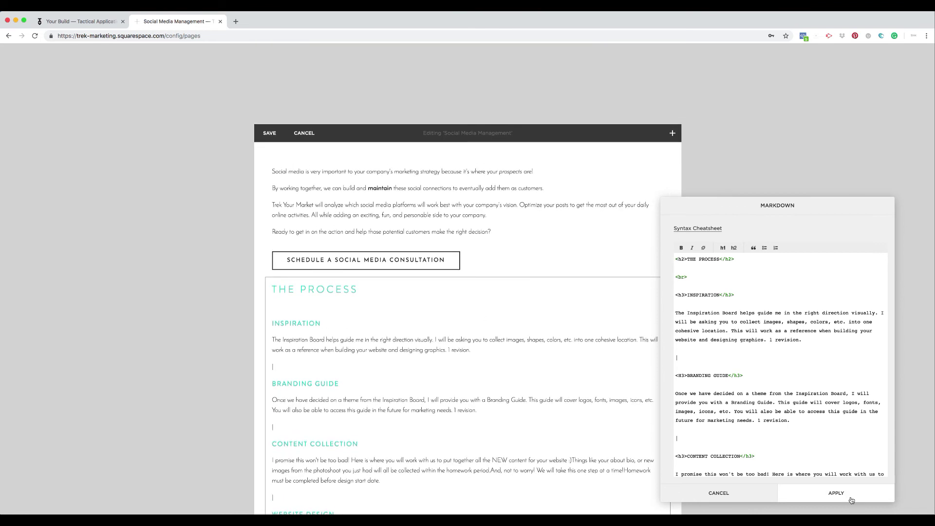
pyautogui.click(852, 500)
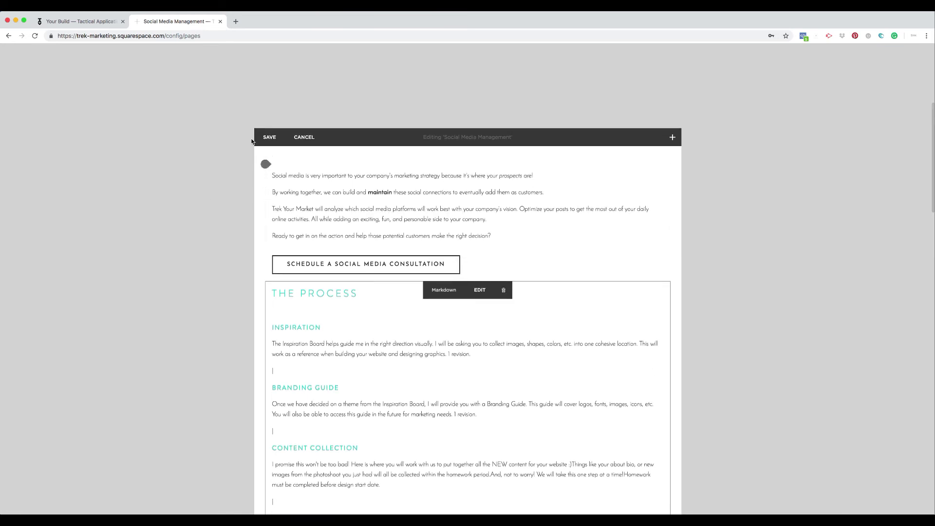
pyautogui.click(269, 141)
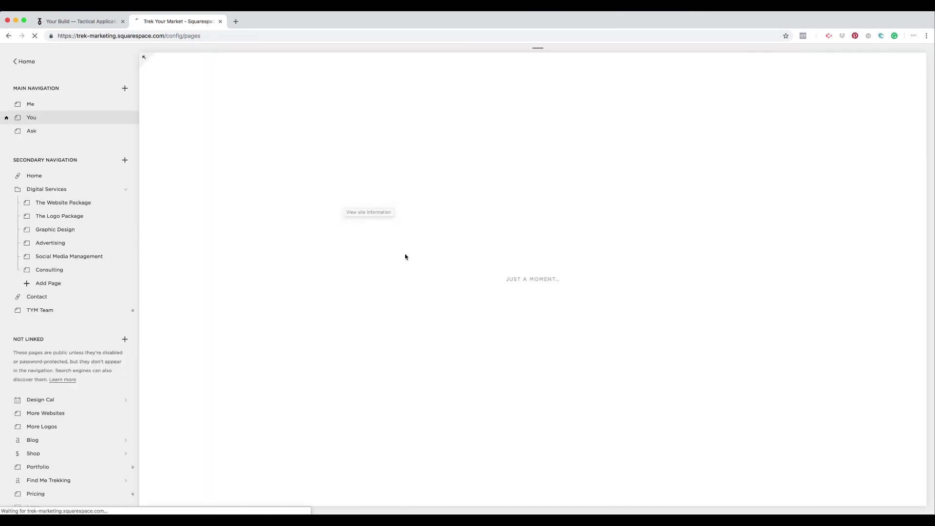
# - Expand INSPIRATION, BRANDING GUIDE and CONTENT COLLECTION in the preview, then reopen the page for editing
pyautogui.scroll(-6, 405, 256)
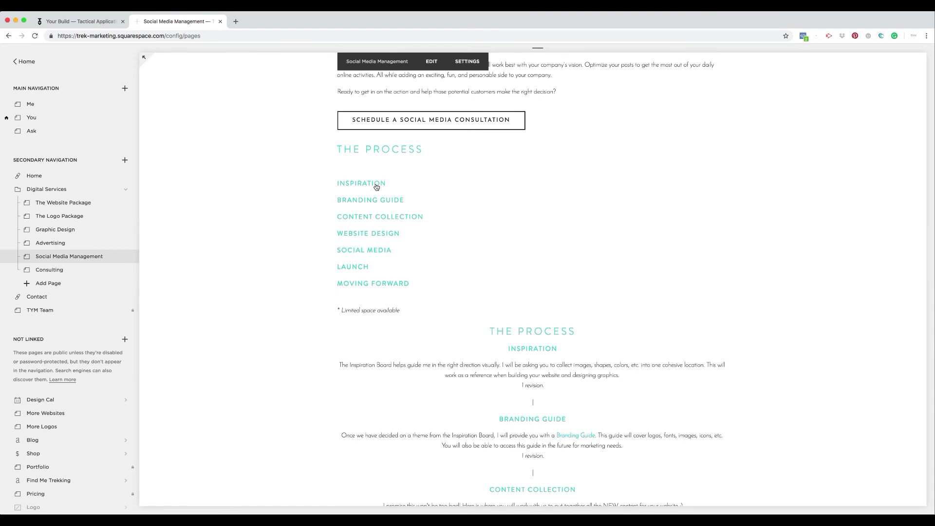
pyautogui.scroll(1, 277, 247)
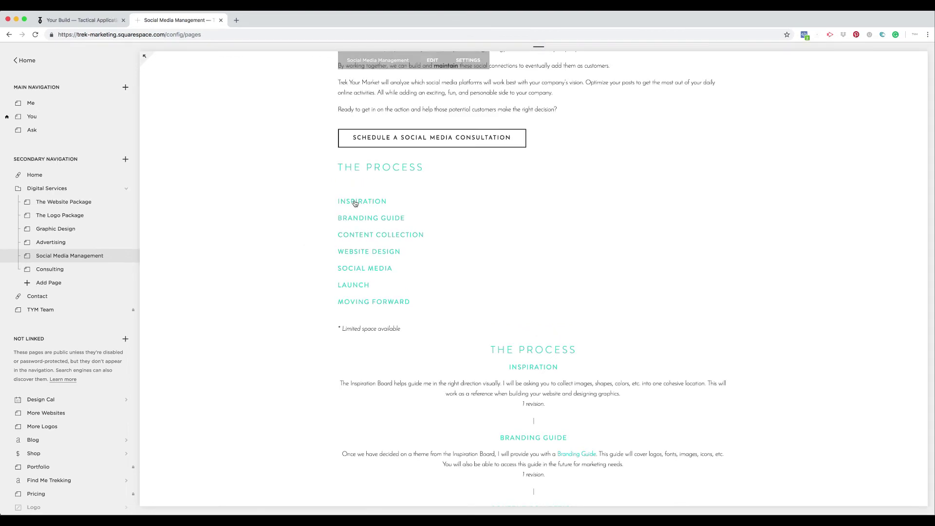
pyautogui.click(357, 203)
pyautogui.click(375, 263)
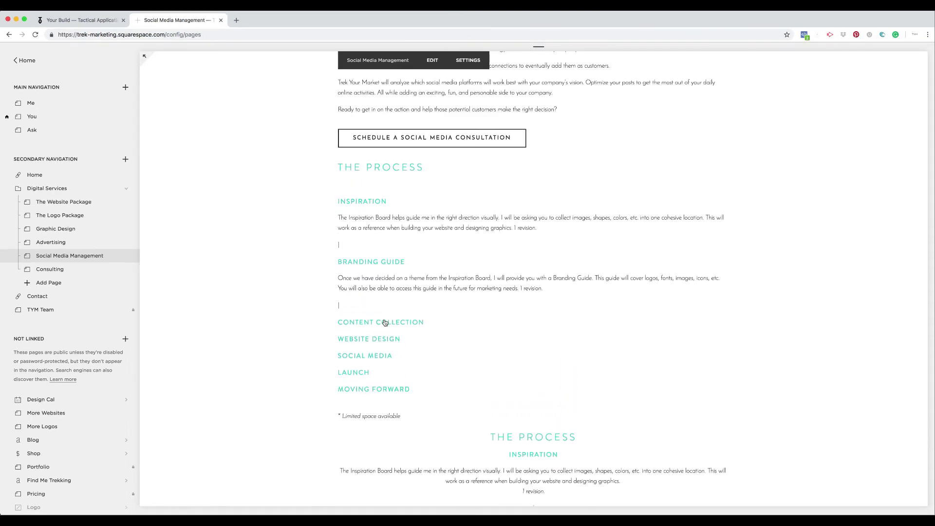
pyautogui.click(384, 322)
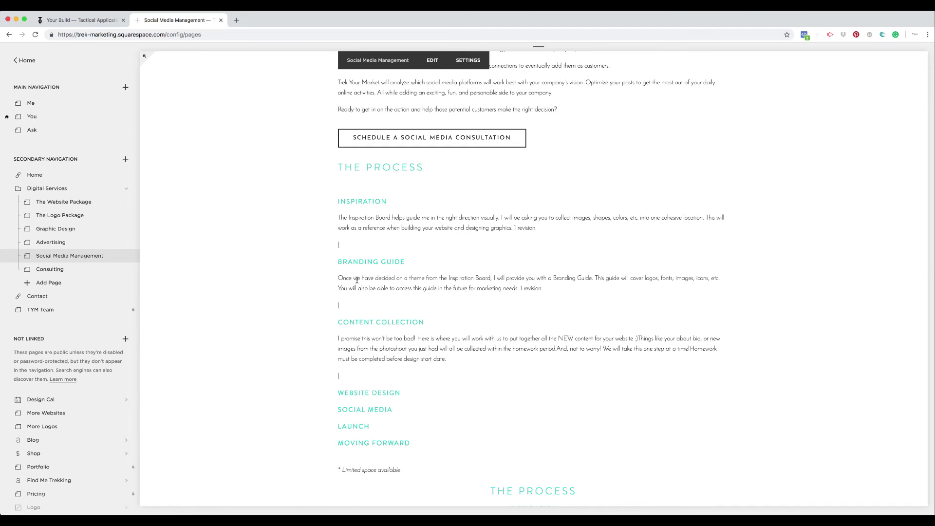
pyautogui.scroll(-10, 357, 280)
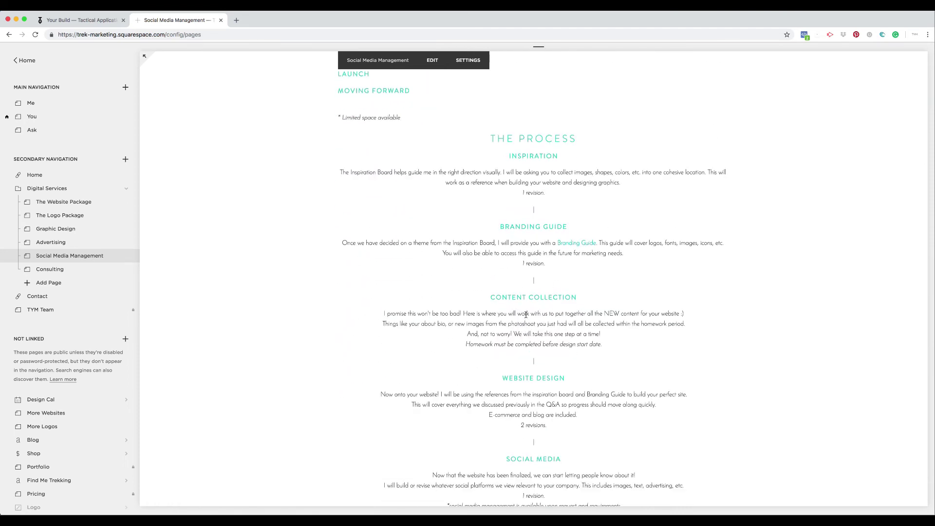
pyautogui.scroll(3, 526, 314)
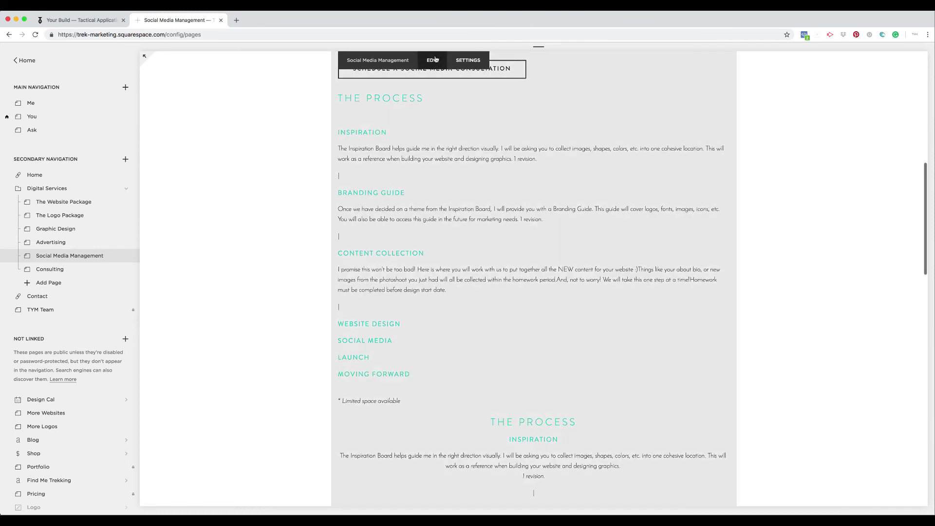
pyautogui.click(433, 60)
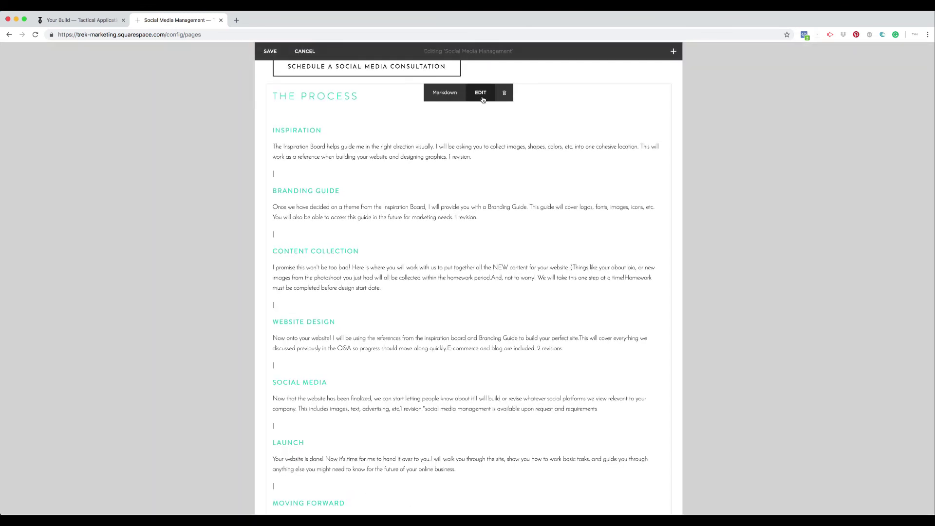
# - Open the process block's Markdown source and consult the Markdown syntax cheatsheet
pyautogui.click(483, 100)
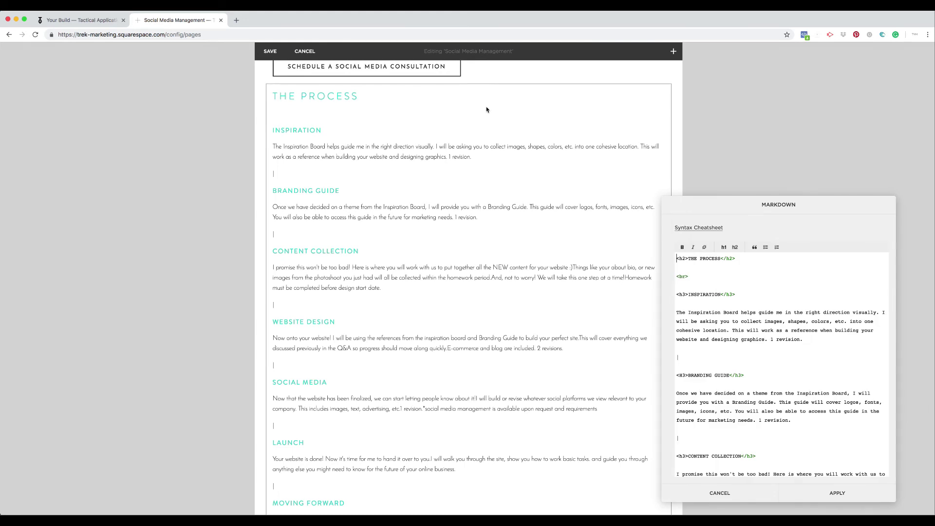
pyautogui.keyDown('super'); pyautogui.click(715, 231); pyautogui.keyUp('super')
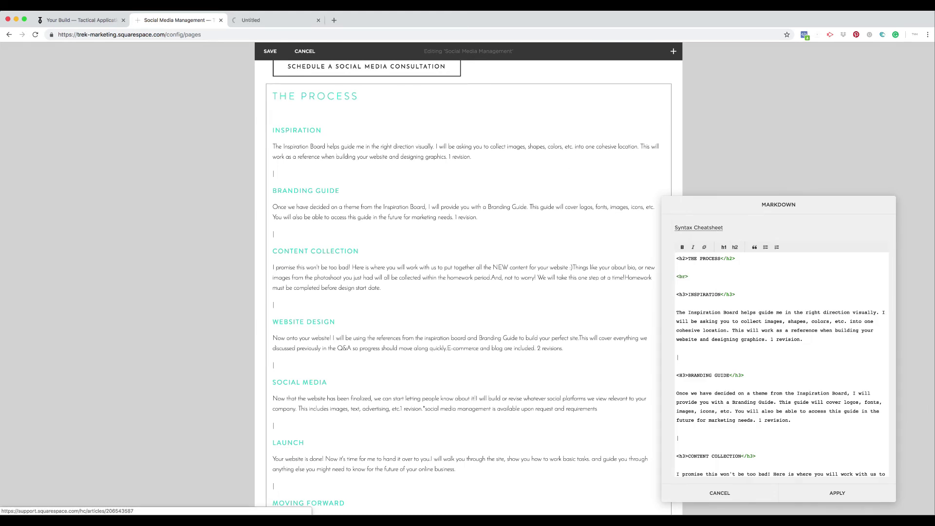
pyautogui.click(287, 18)
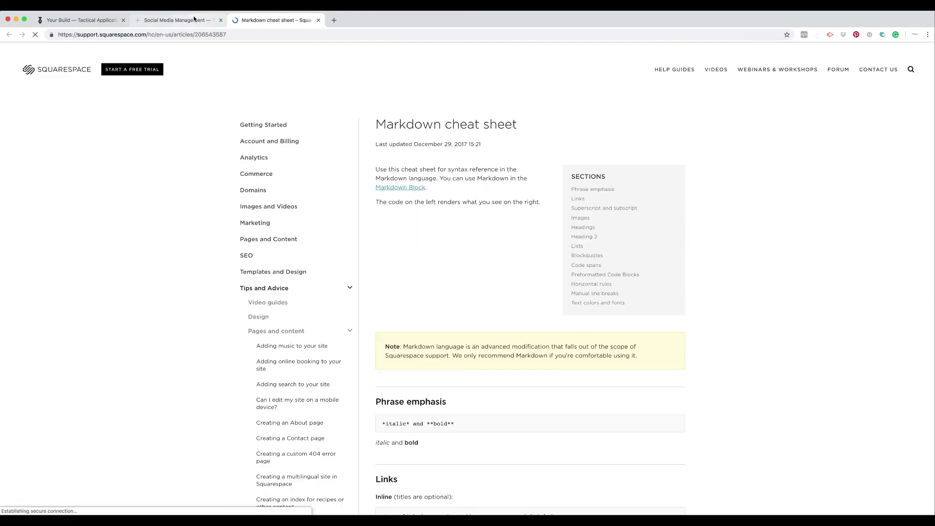
pyautogui.scroll(-8, 621, 366)
pyautogui.scroll(-5, 622, 366)
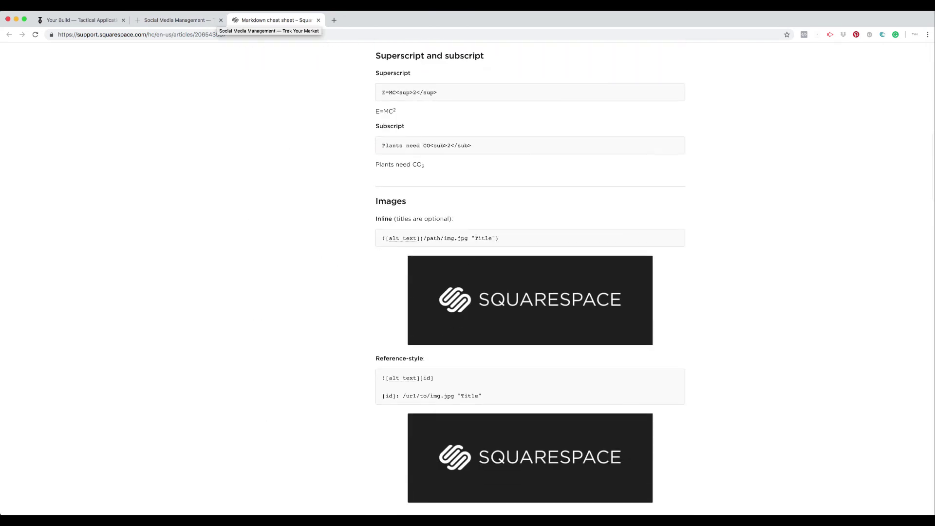
pyautogui.click(178, 20)
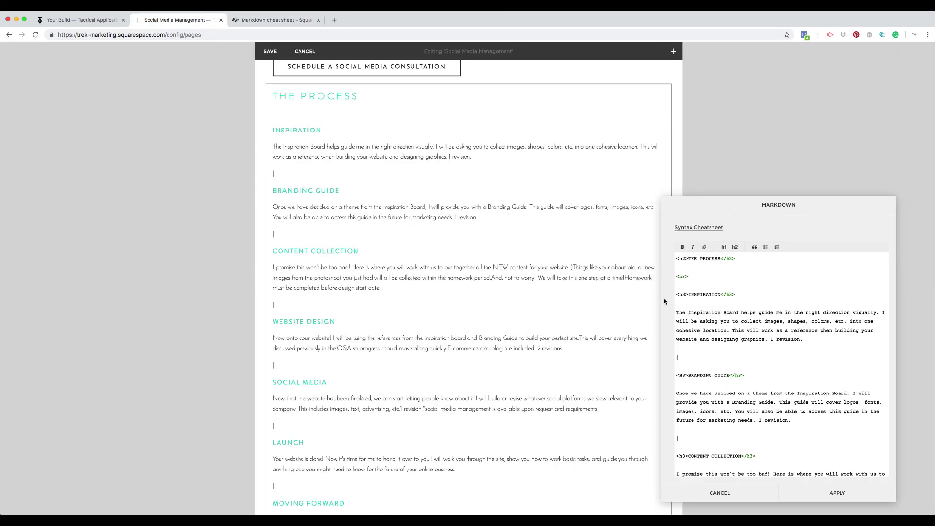
# - Insert <center> before <h2>THE PROCESS</h2> to centre the title and steps
pyautogui.click(677, 259)
pyautogui.write('<center>')
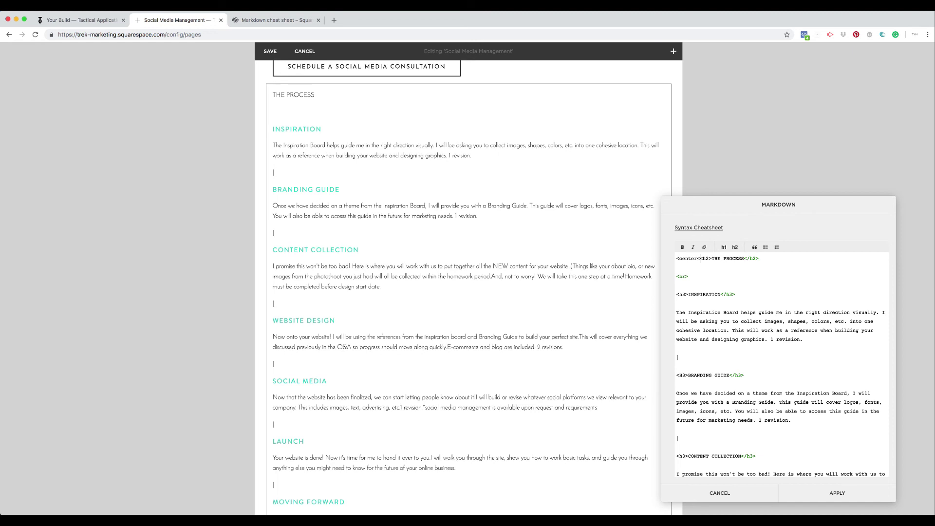
pyautogui.scroll(-10, 767, 412)
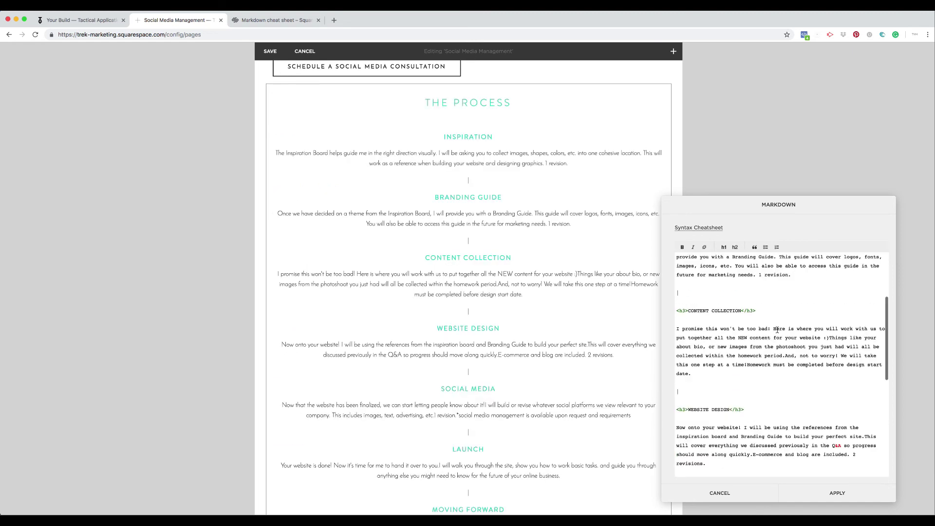
pyautogui.click(723, 462)
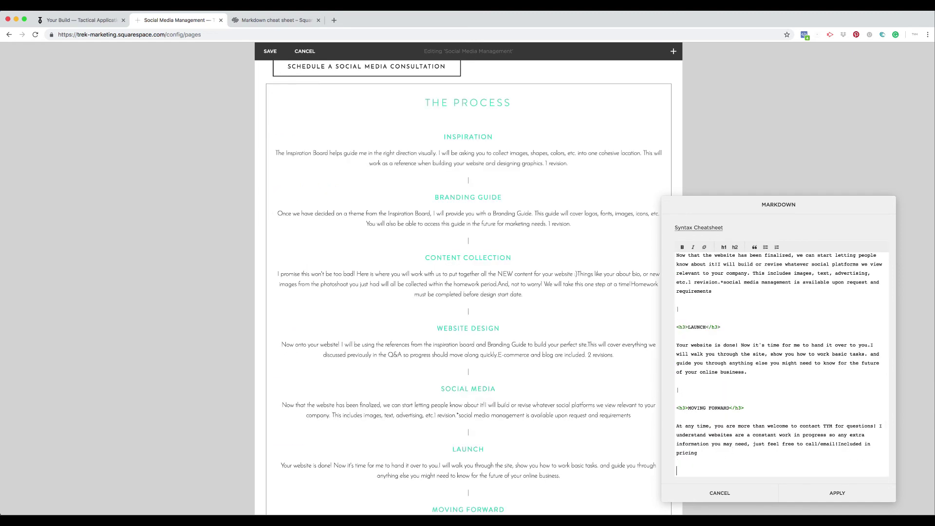
pyautogui.write('</center>')
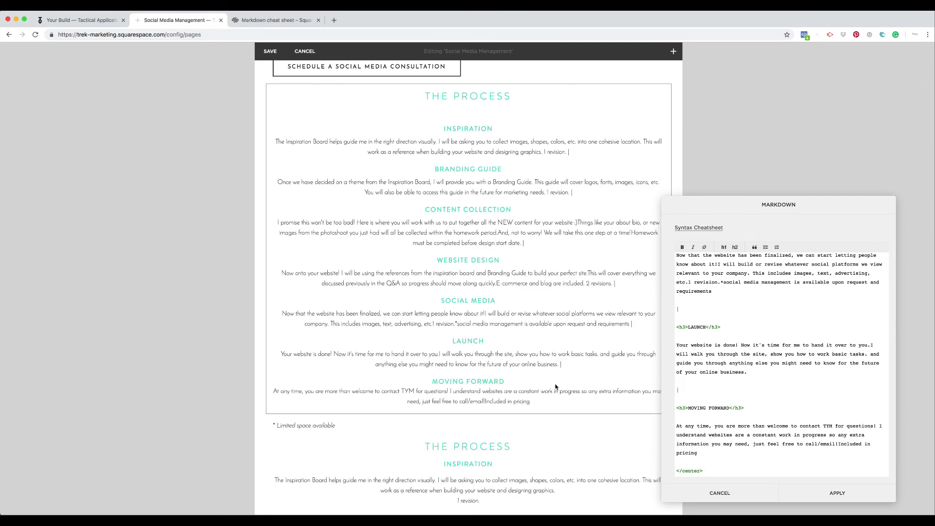
pyautogui.press('BackSpace')
pyautogui.press('BackSpace')
pyautogui.press('BackSpace')
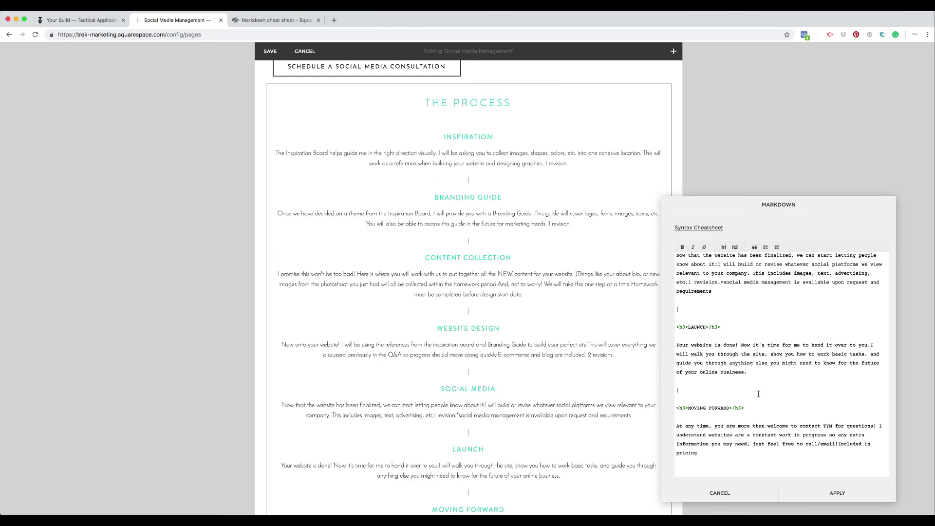
pyautogui.scroll(15, 759, 393)
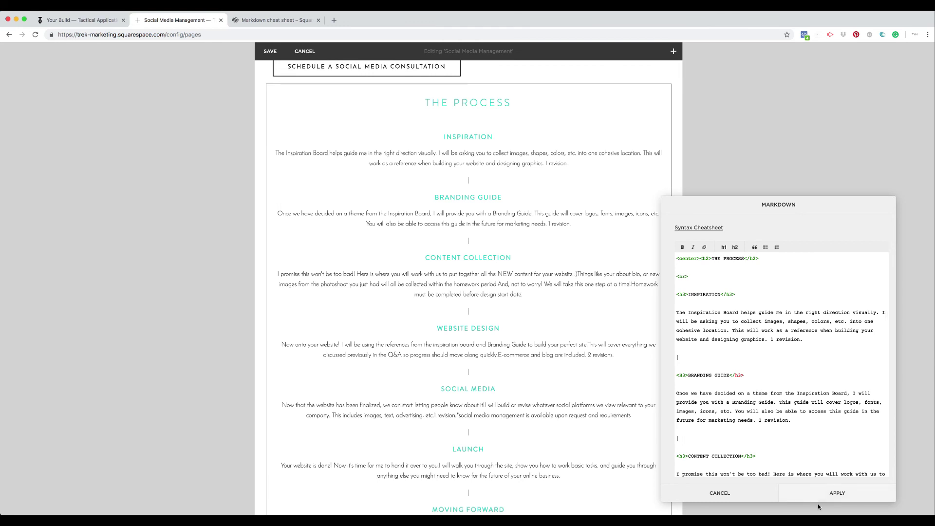
# - Apply the centred Markdown, delete the old duplicate Process block, and save the page
pyautogui.click(848, 499)
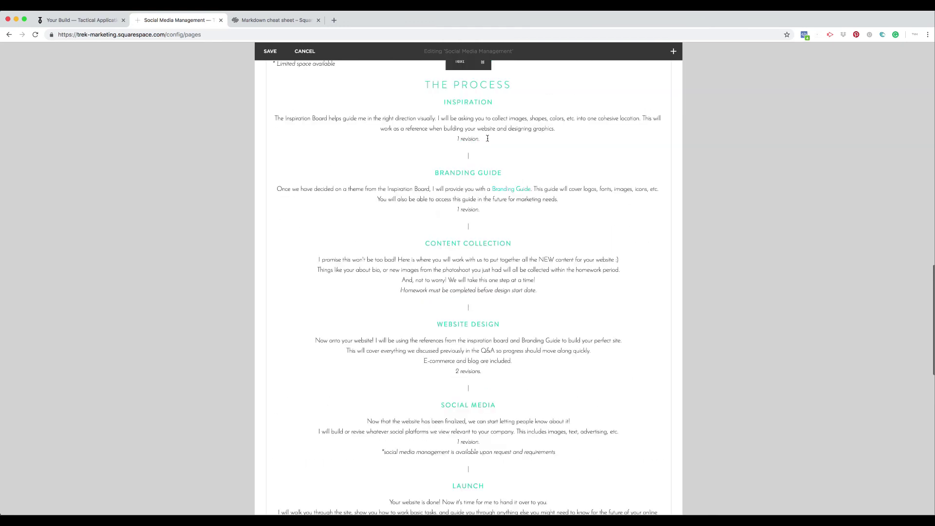
pyautogui.scroll(1, 488, 138)
pyautogui.click(484, 89)
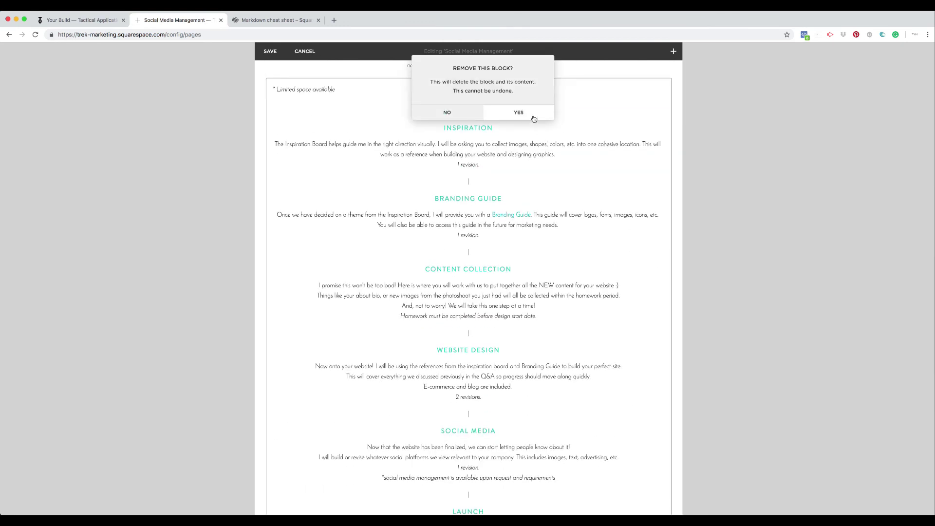
pyautogui.click(519, 112)
pyautogui.scroll(10, 507, 168)
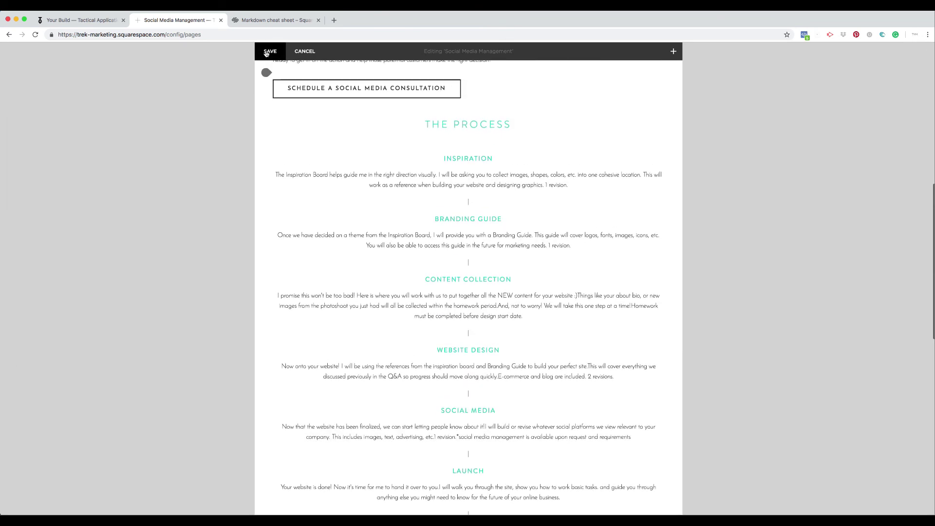
pyautogui.click(270, 51)
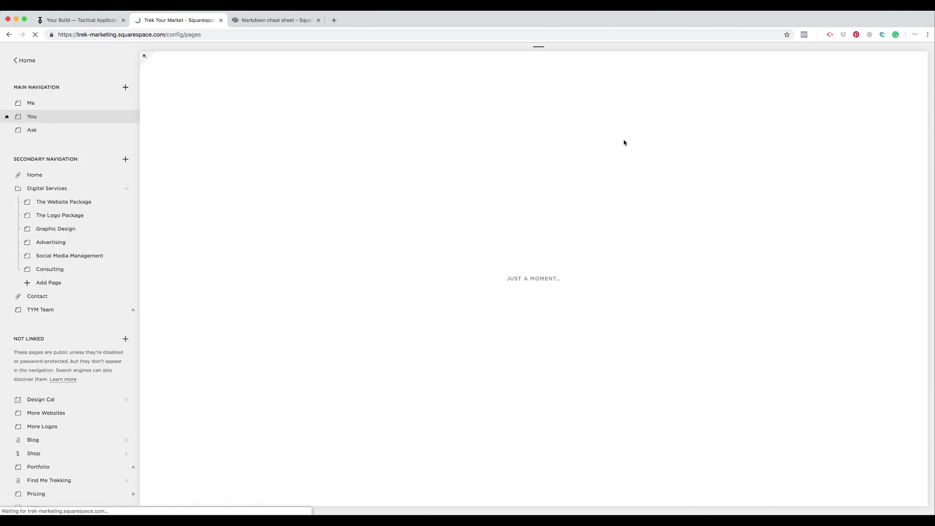
# - Check that Branding Guide and Content Collection expand, then reopen the page for editing
pyautogui.scroll(-20, 623, 142)
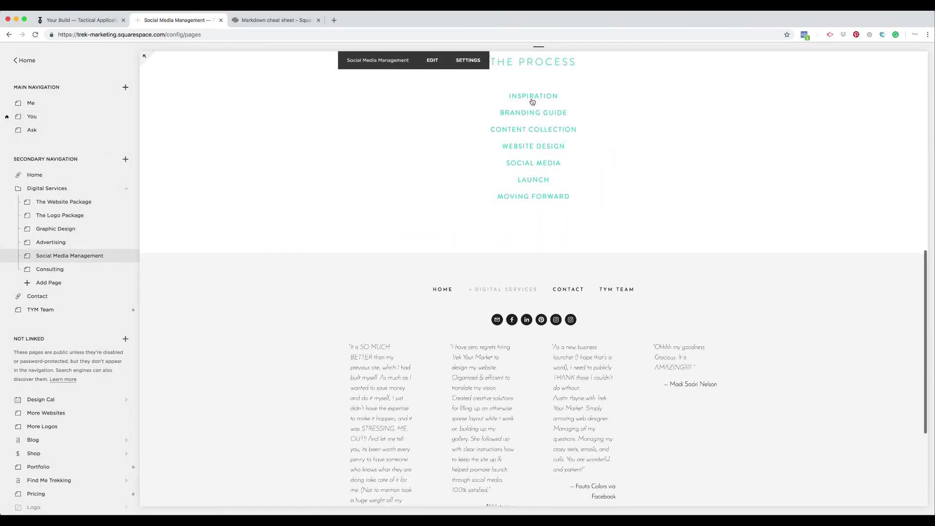
pyautogui.click(536, 157)
pyautogui.click(535, 216)
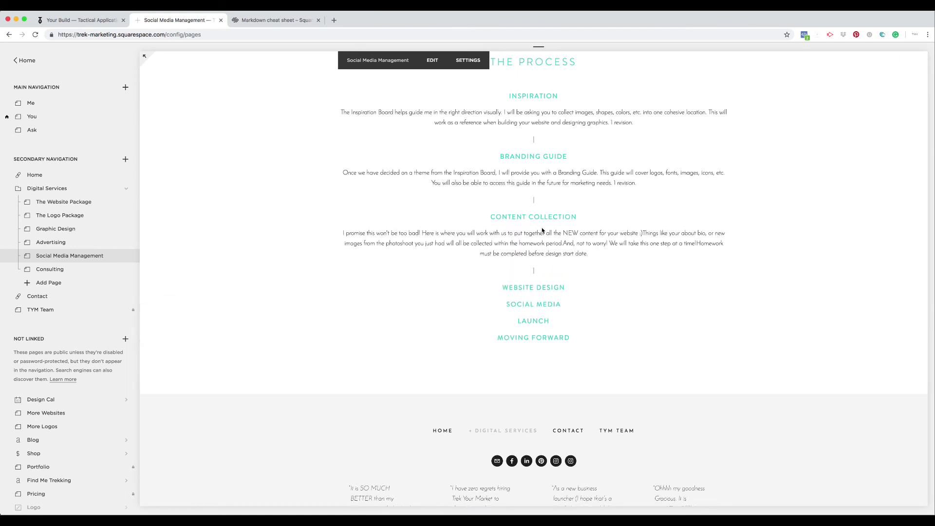
pyautogui.click(433, 62)
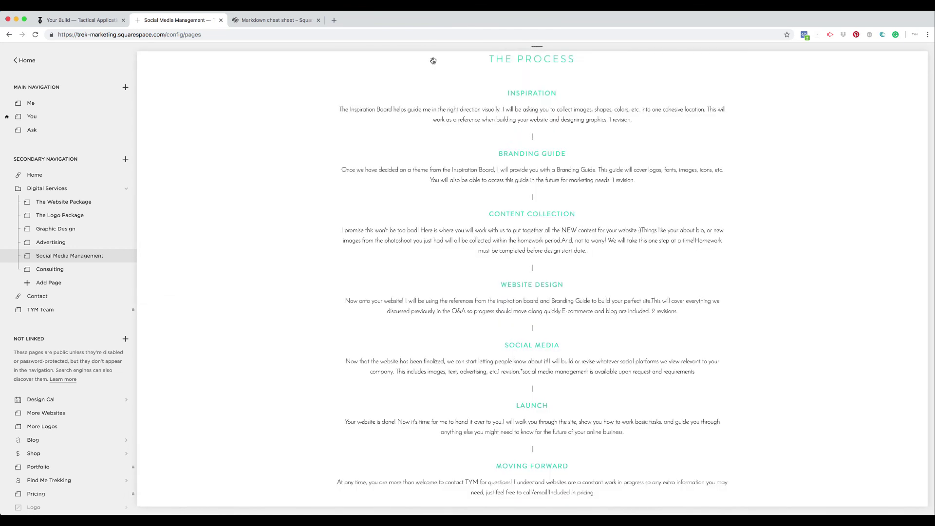
# - Add ' +' after the INSPIRATION and BRANDING GUIDE headings and apply the Markdown
pyautogui.click(482, 112)
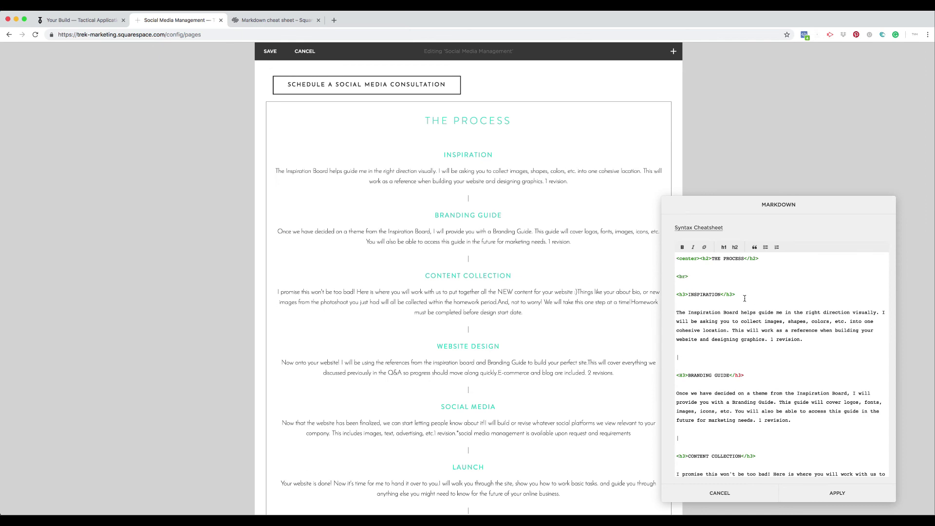
pyautogui.click(722, 294)
pyautogui.write('+')
pyautogui.click(731, 375)
pyautogui.write('+')
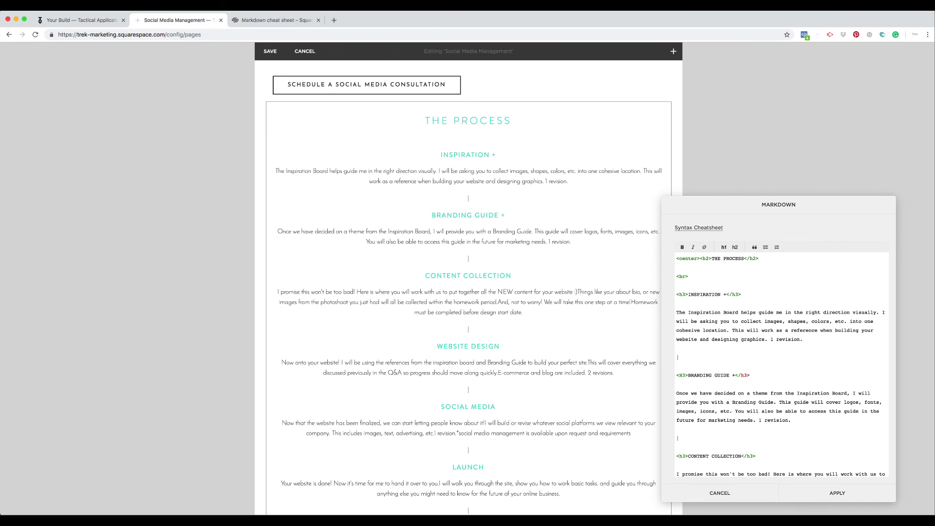
pyautogui.click(848, 487)
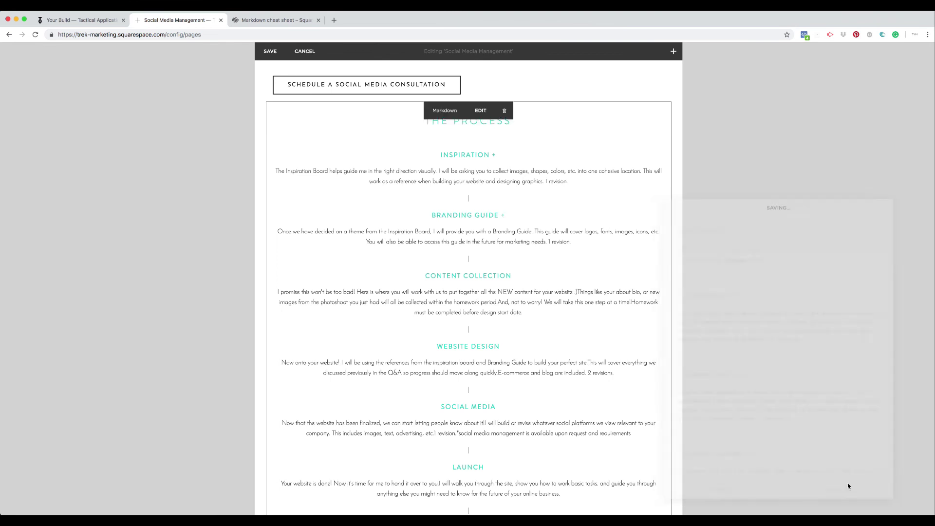
# - Save the page, confirm INSPIRATION + expands, and go to the Your Build site
pyautogui.click(267, 51)
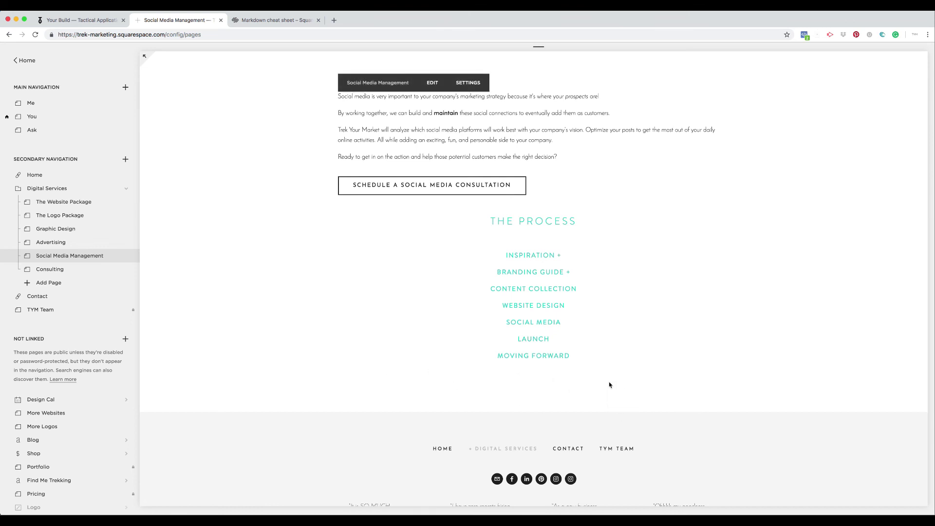
pyautogui.click(554, 262)
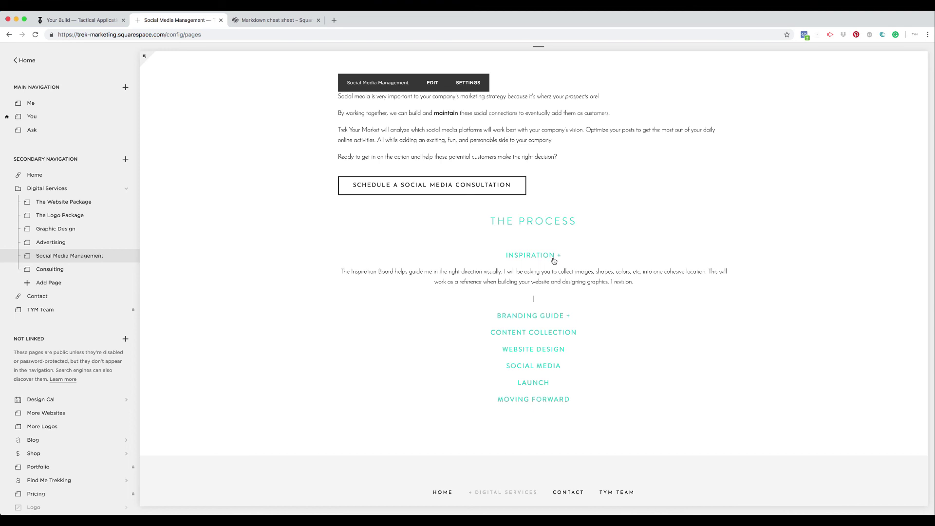
pyautogui.click(74, 21)
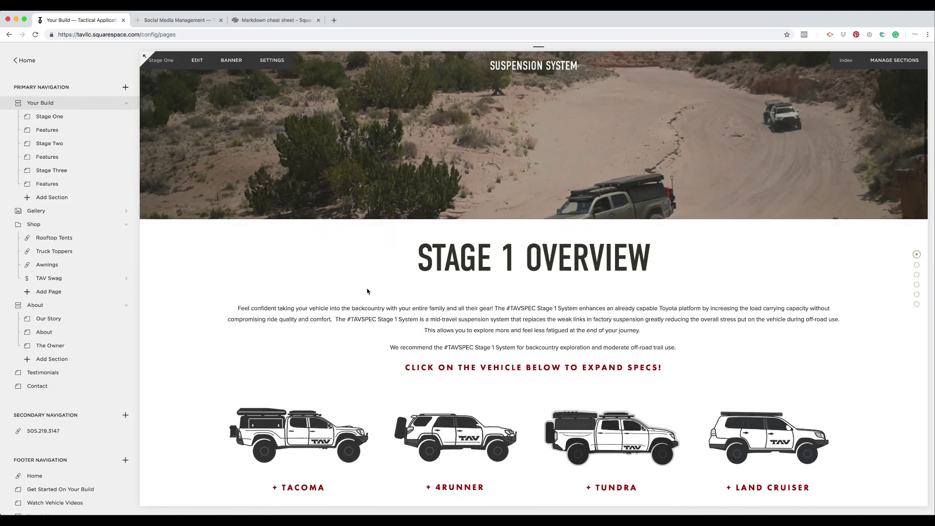
# - Expand the Tacoma's spec list on Stage 1 Overview to view its $6,530 Stage One price
pyautogui.scroll(-3, 368, 292)
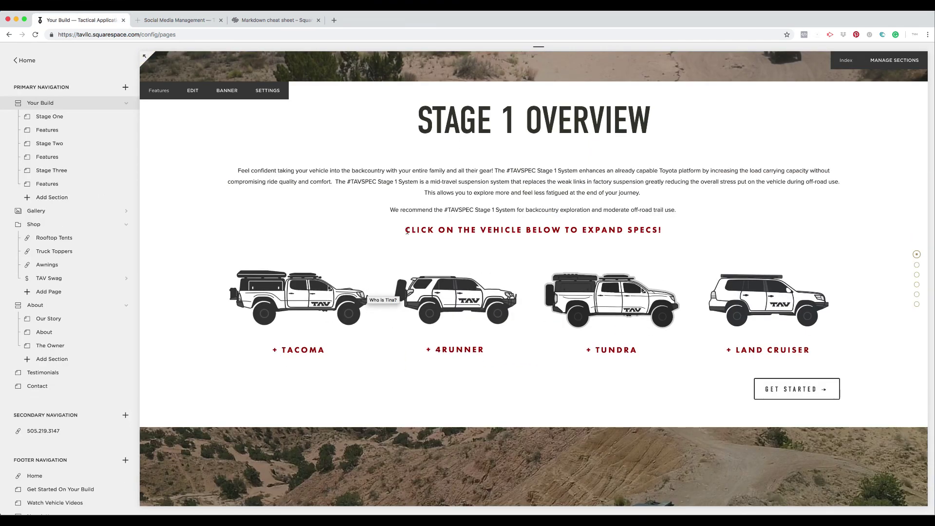
pyautogui.moveTo(407, 232); pyautogui.dragTo(724, 229)
pyautogui.click(280, 322)
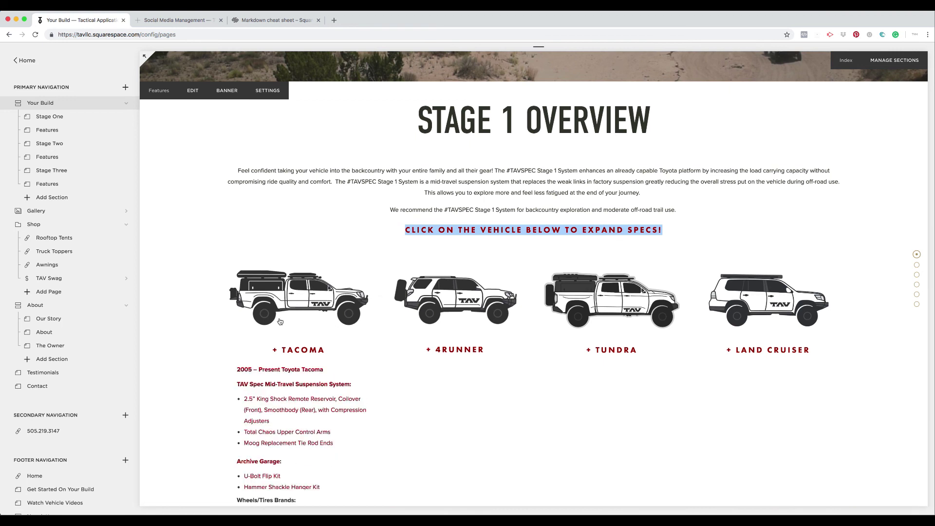
pyautogui.scroll(-5, 280, 322)
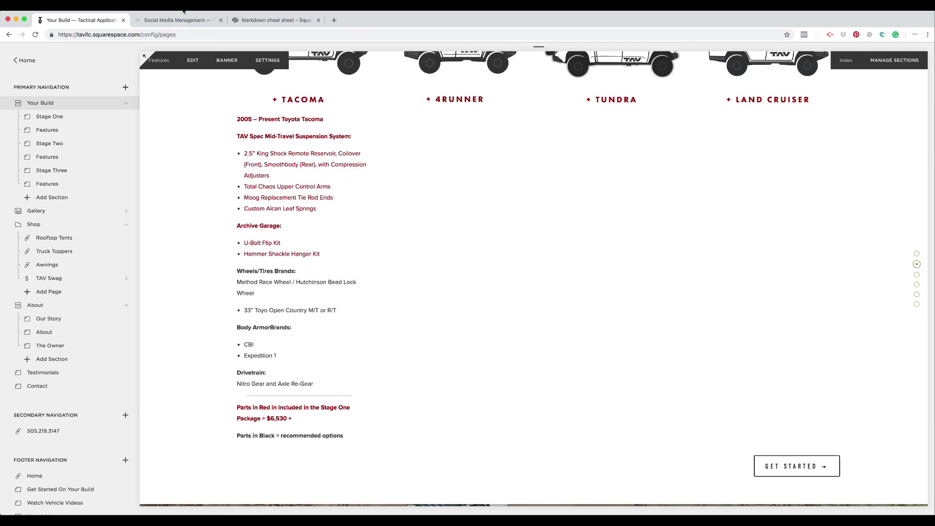